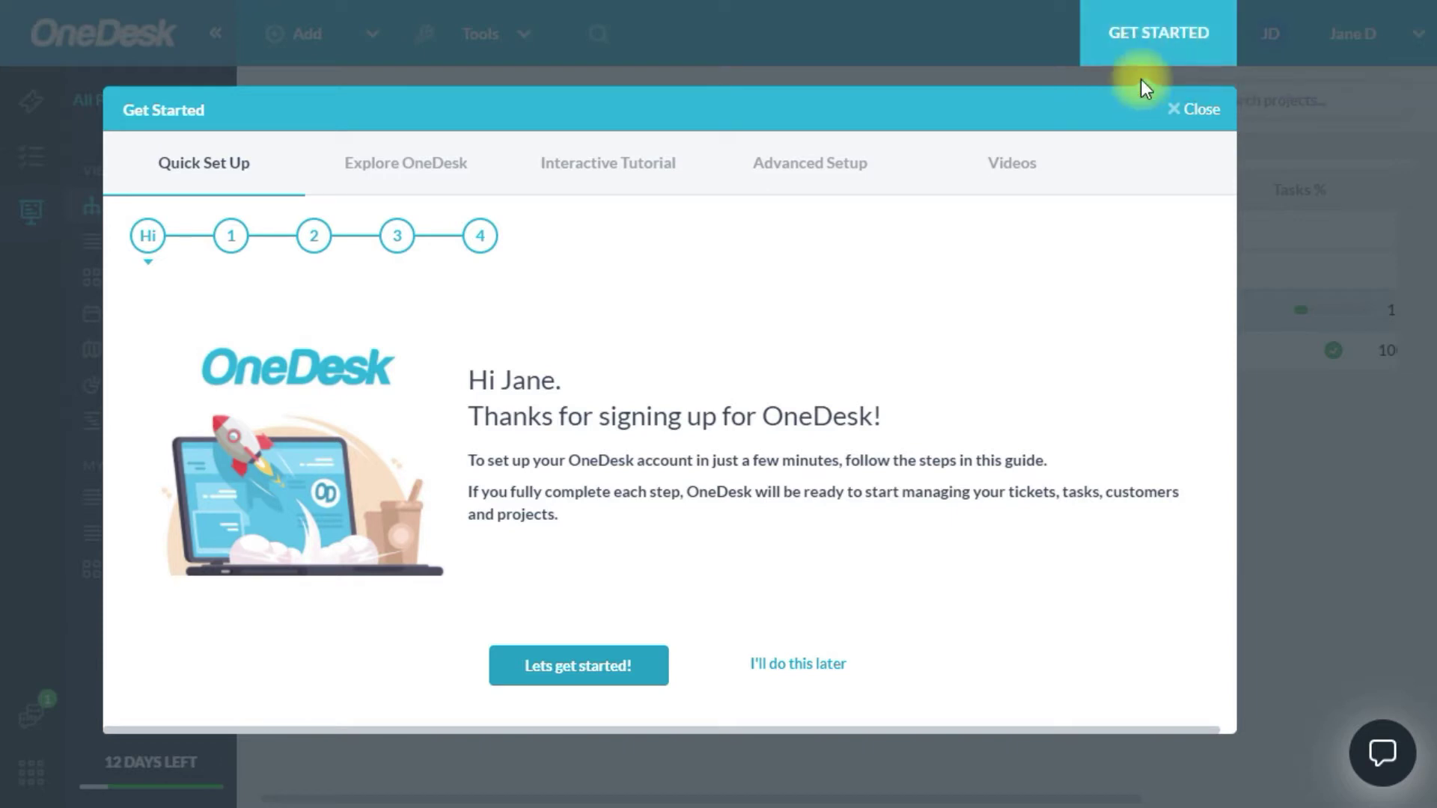
Open the Get Started guide and choose "I'll do this later" to postpone quick setup.
click(1130, 62)
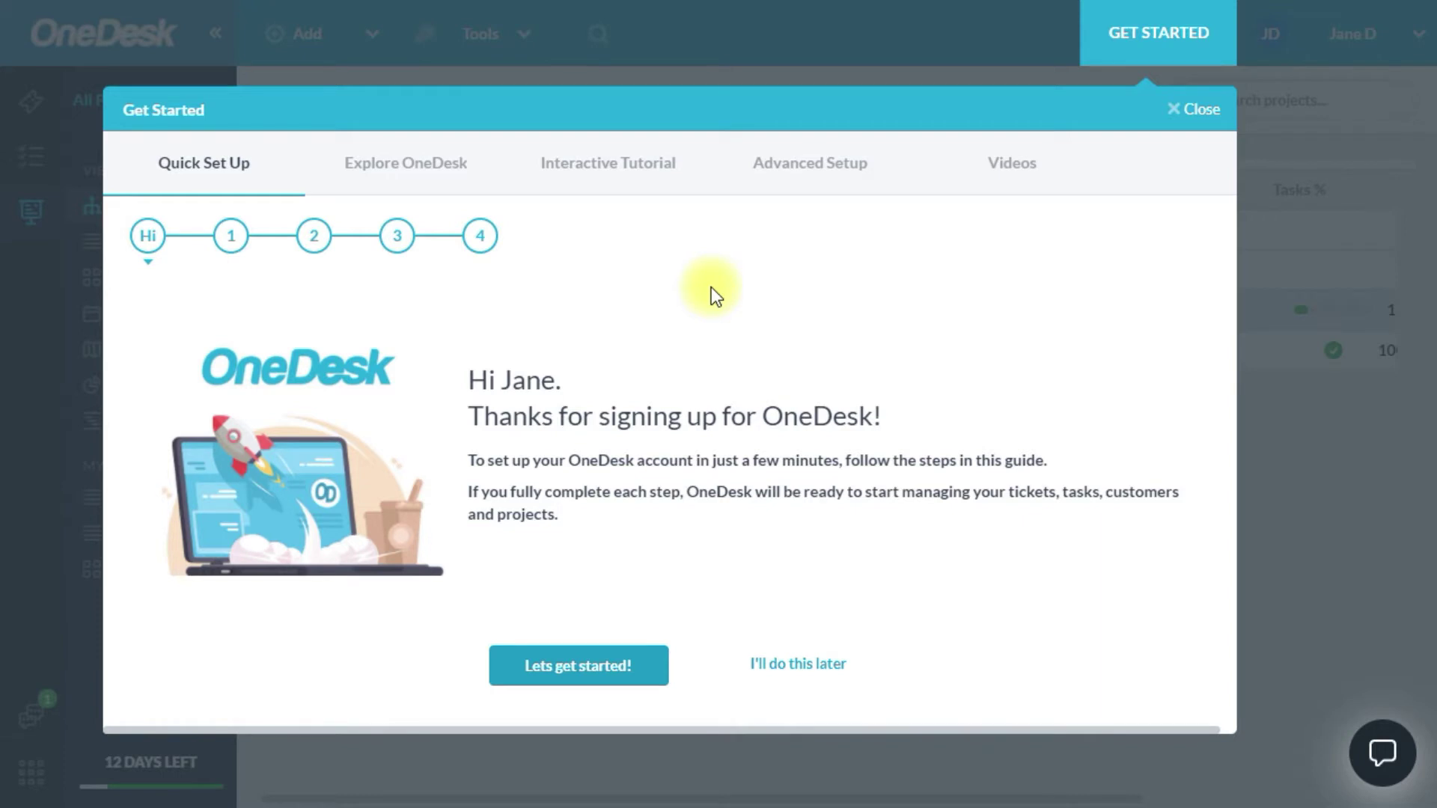
click(829, 666)
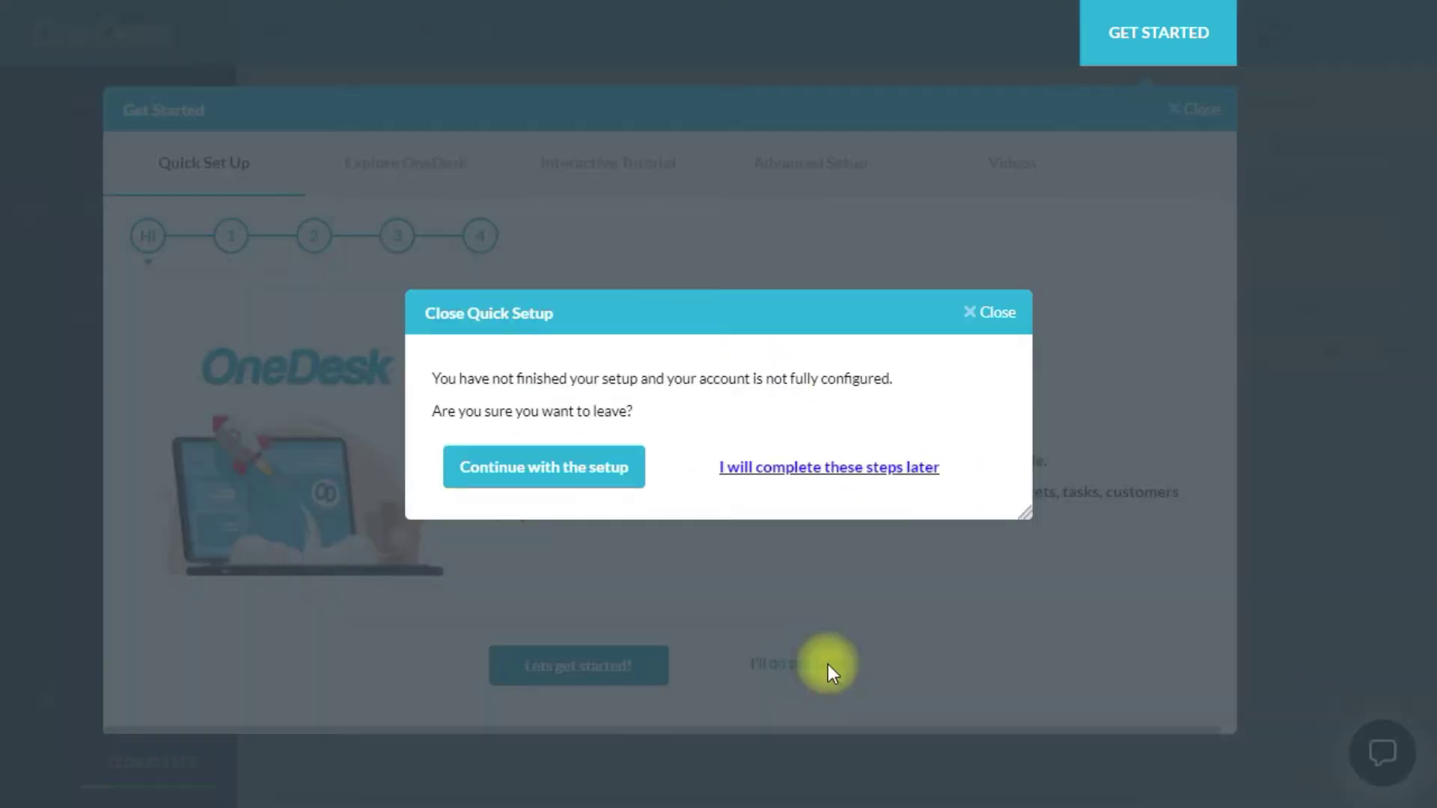
Confirm finishing the setup steps later, then open and close the OneDesk support chat.
click(832, 470)
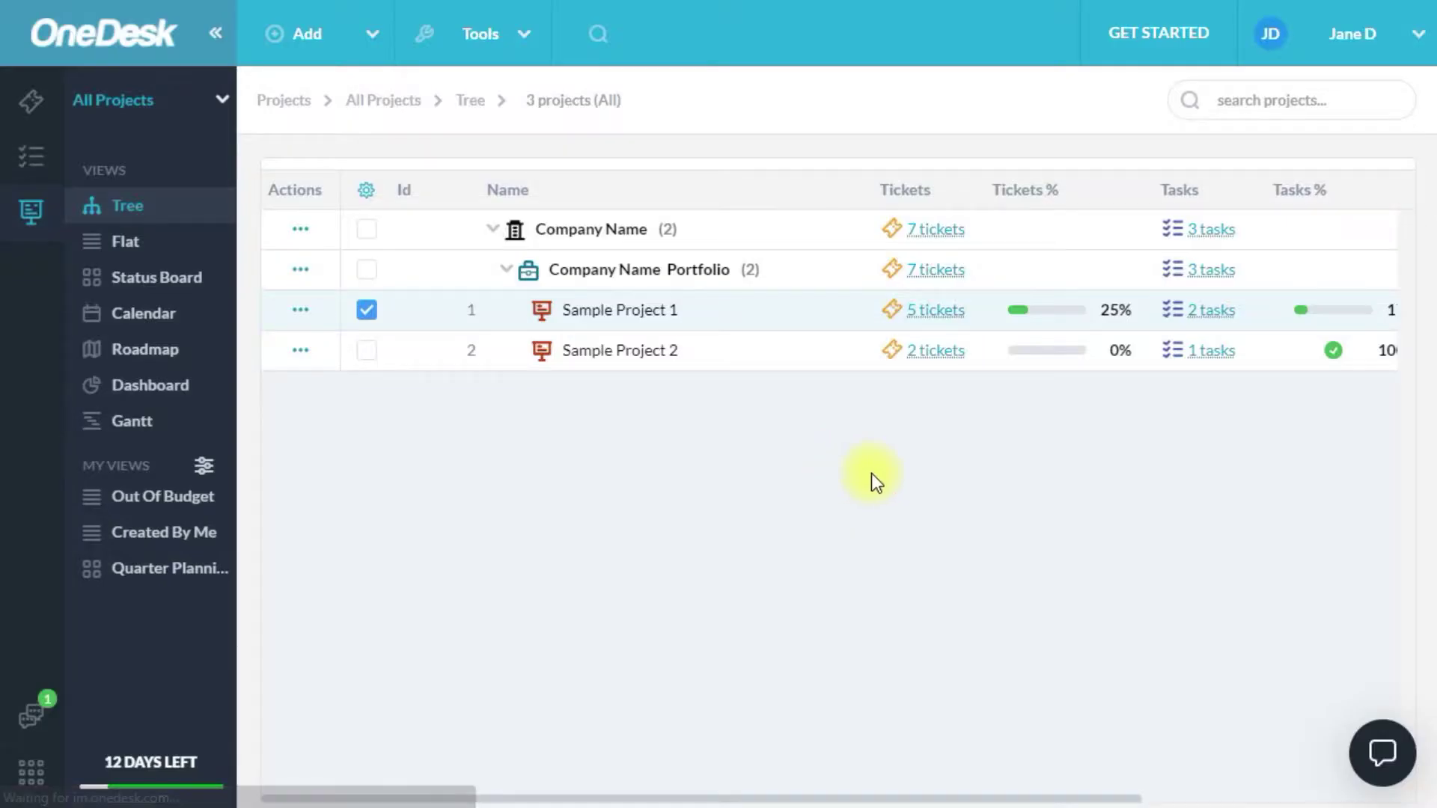
click(1358, 754)
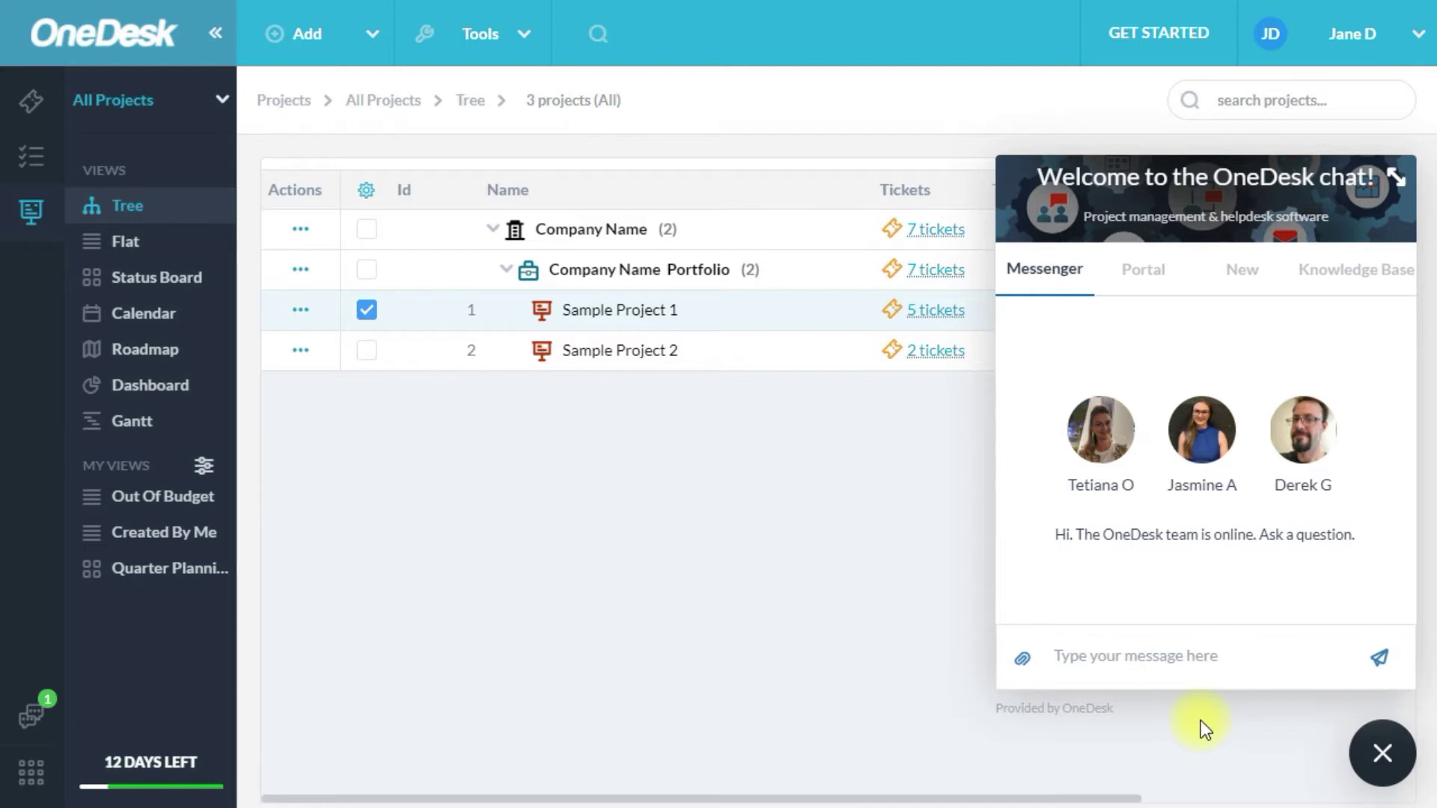
click(1377, 757)
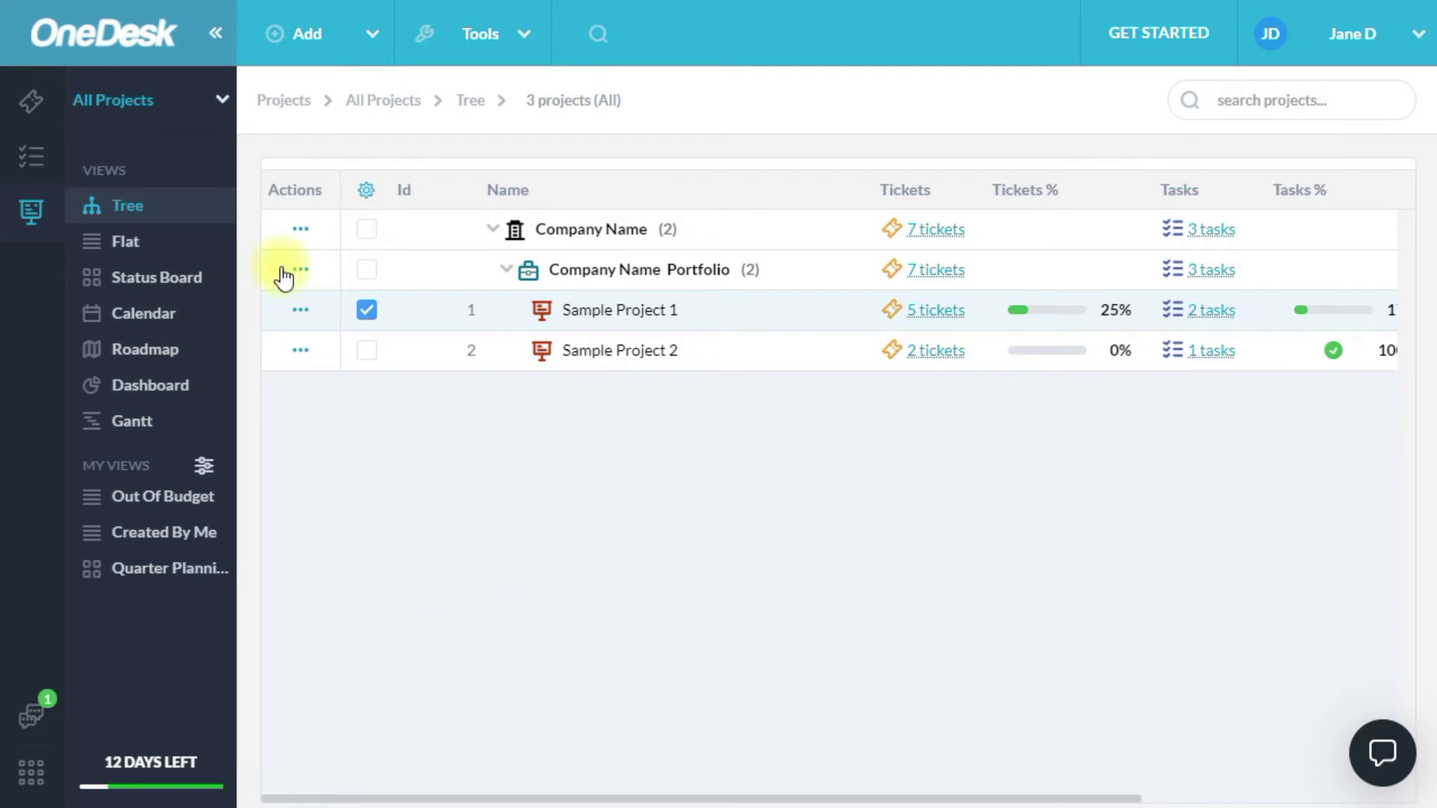
click(33, 102)
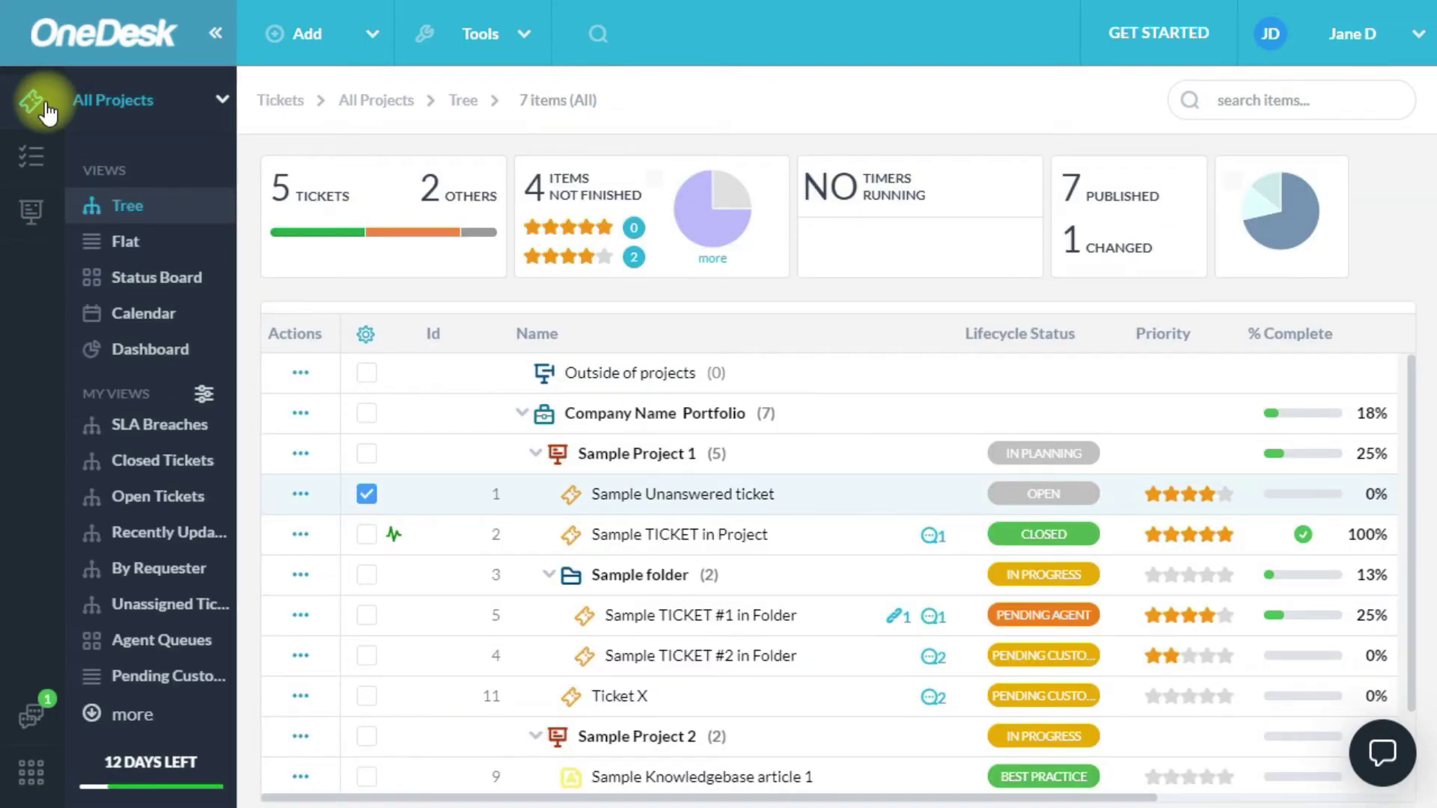
click(31, 159)
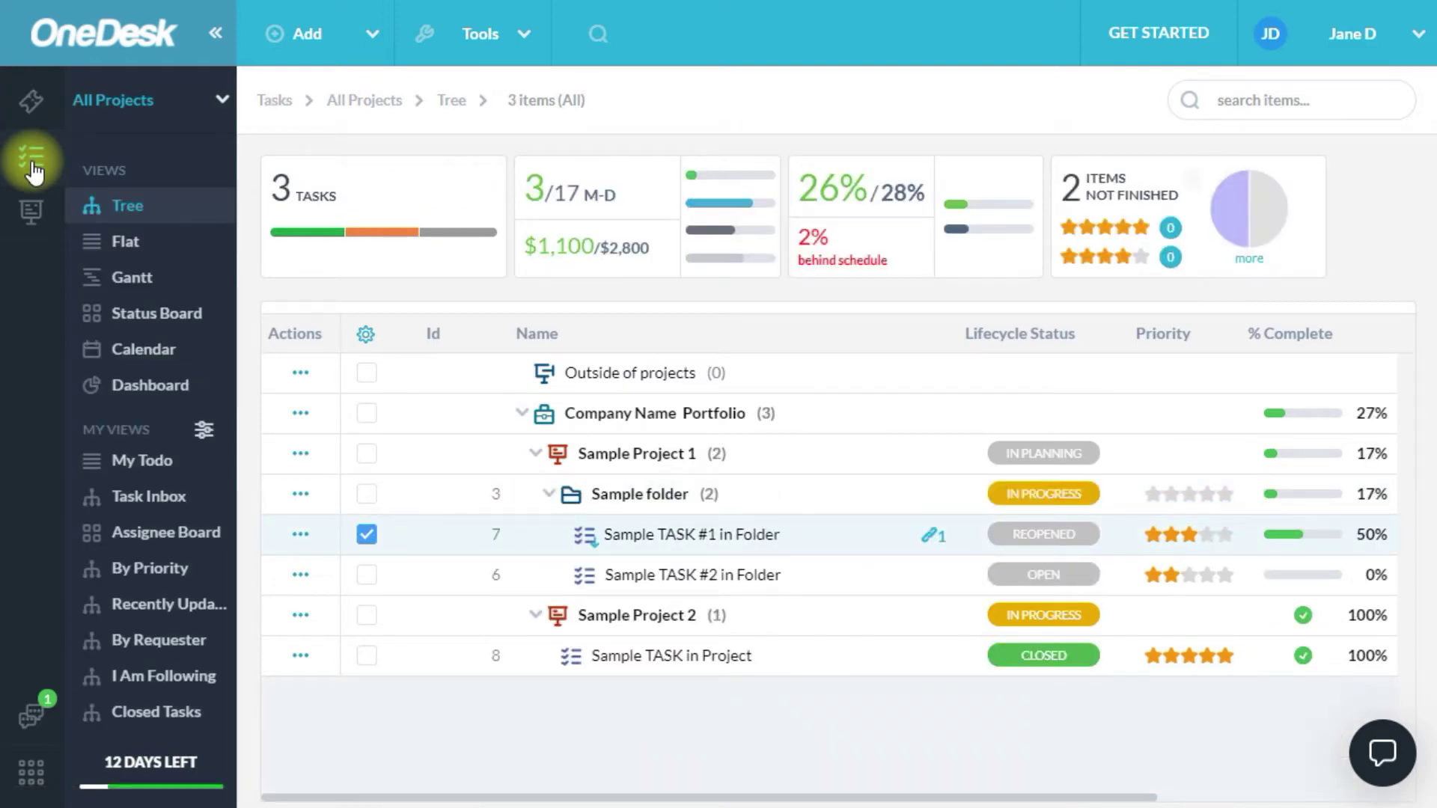
click(31, 216)
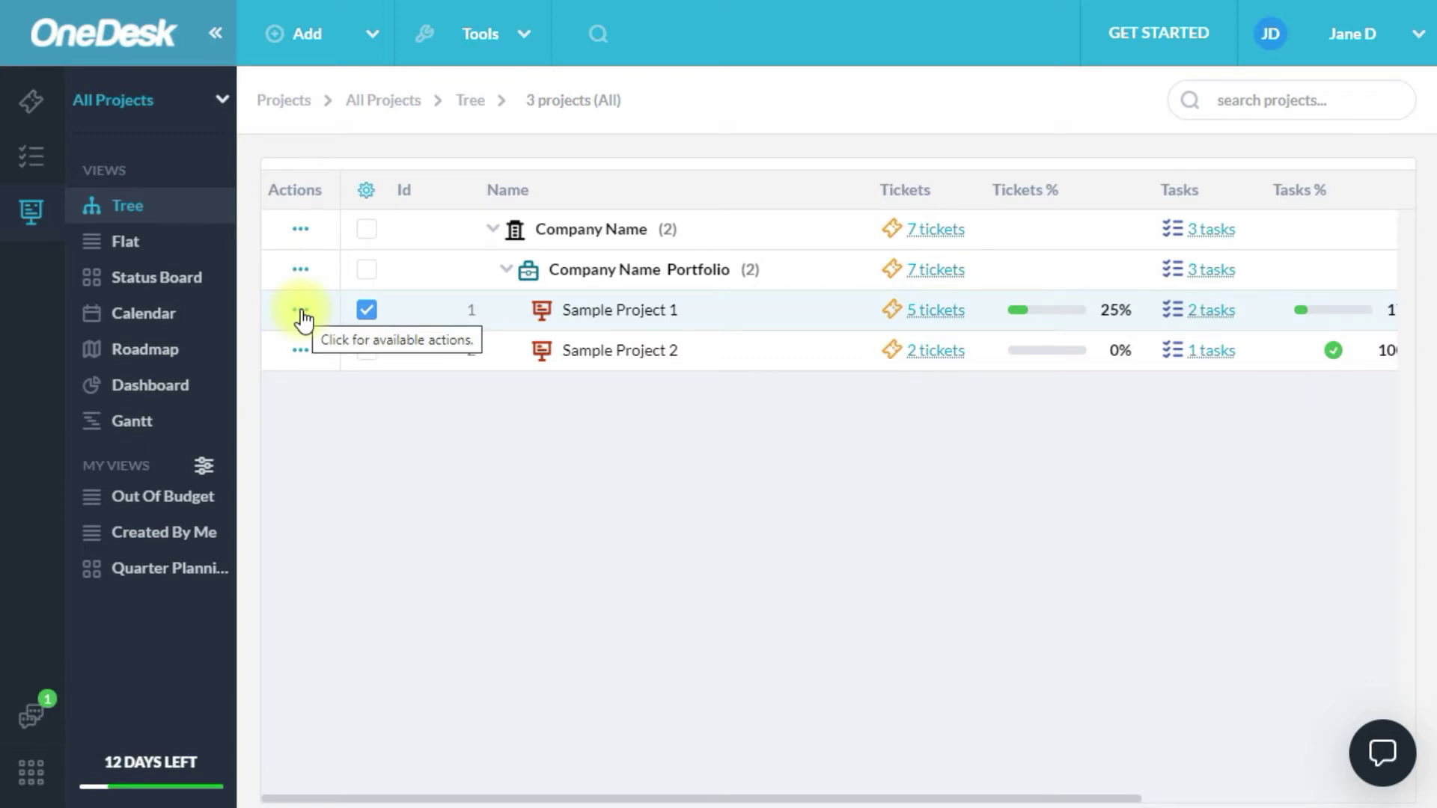
Switch to the tickets list and preview the actions menu for Sample Unanswered ticket.
click(33, 103)
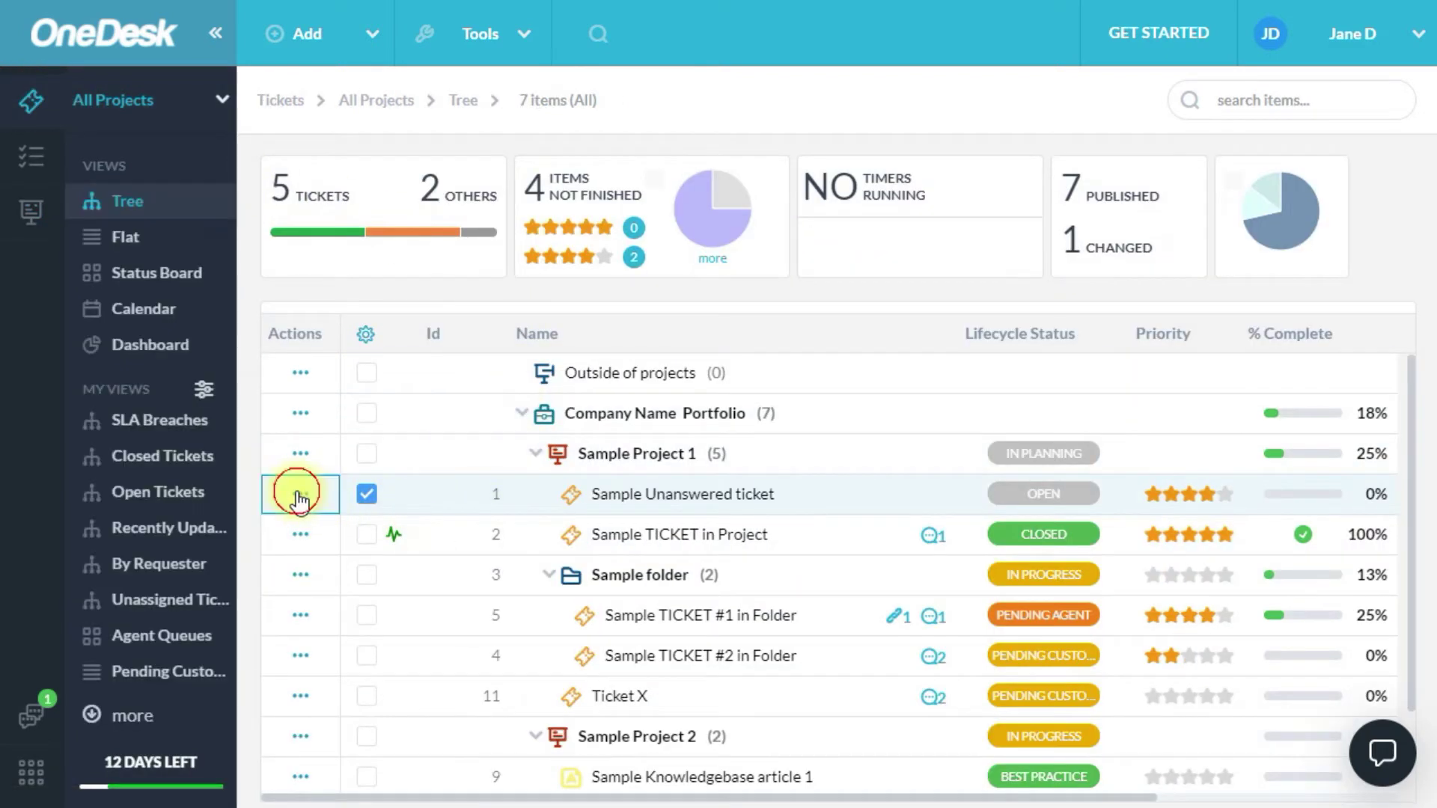
click(300, 494)
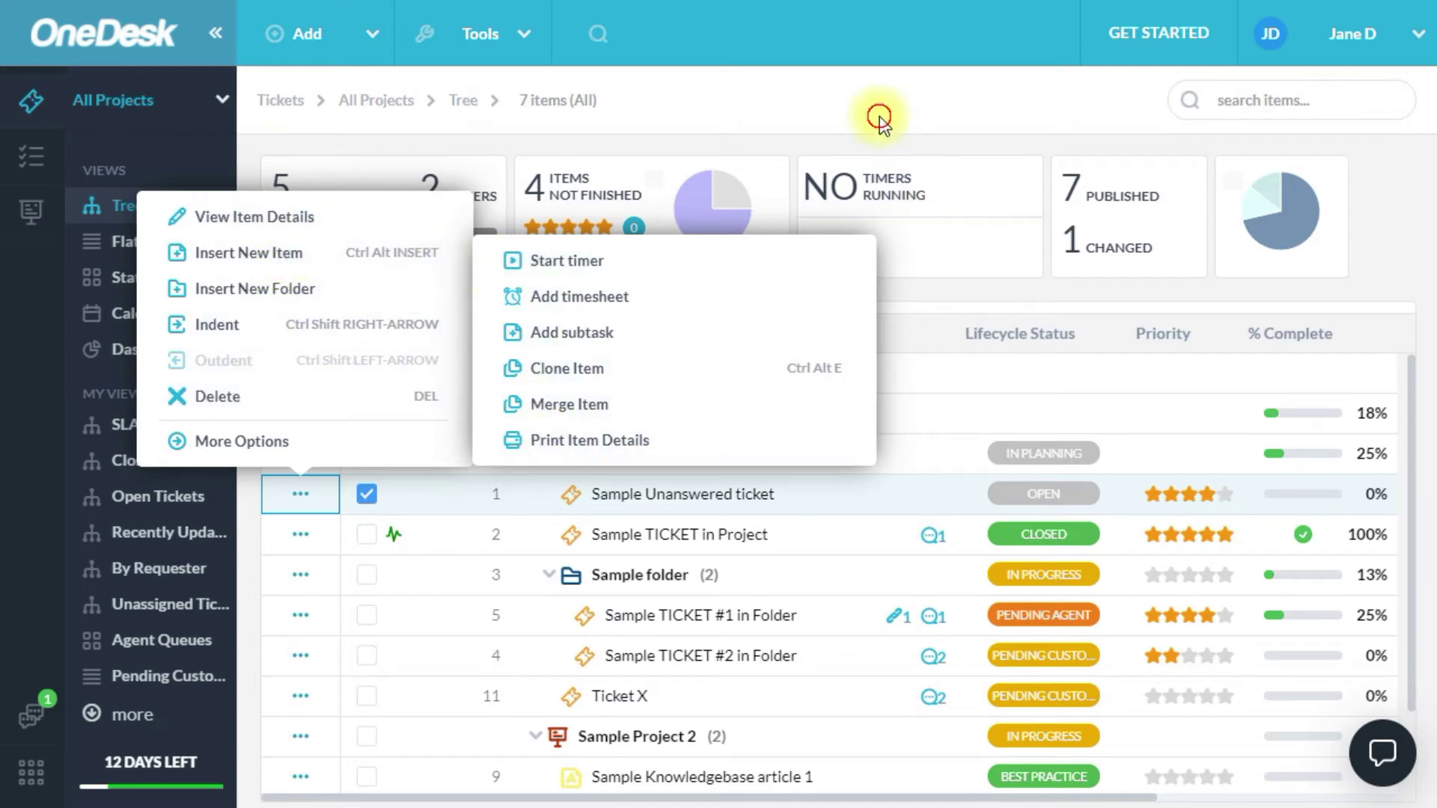
click(873, 119)
Check Ticket X, Sample TICKET #2 and Sample TICKET #1 in Folder and show their bulk actions.
click(365, 696)
click(366, 656)
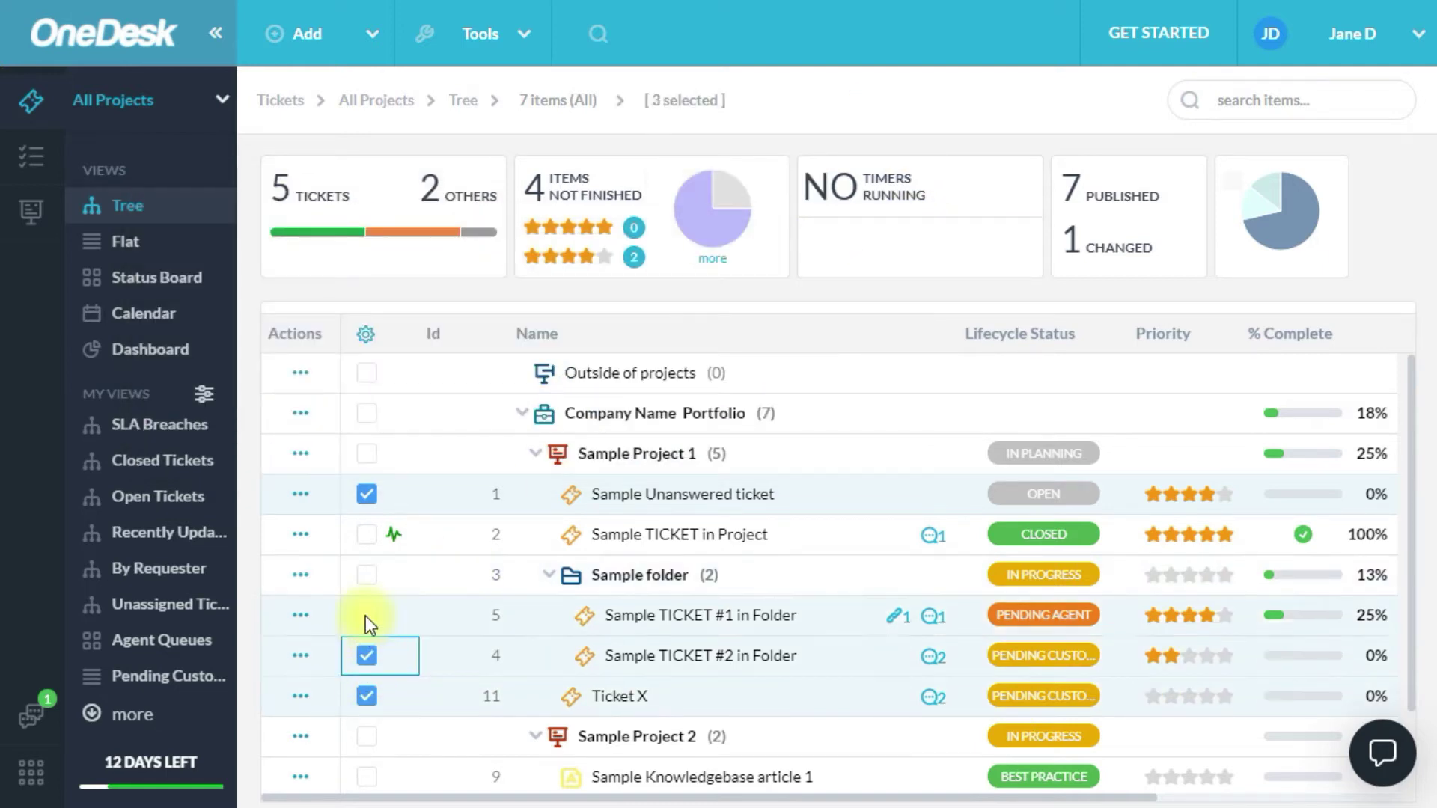
click(366, 615)
click(300, 615)
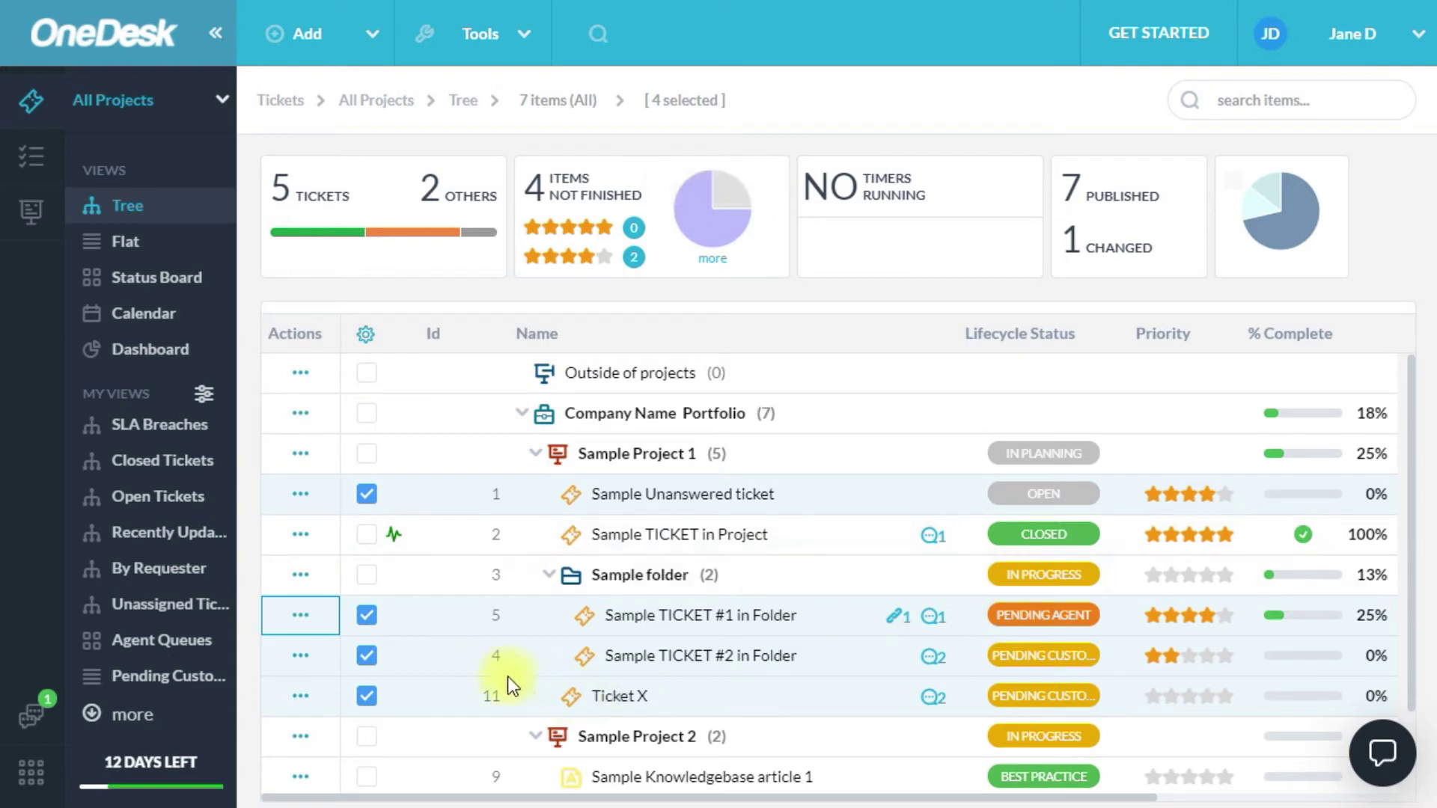
Review Ticket X's Conversations, Internal Messages, Timesheets, Activities and Subtasks & Links, then return to Tickets.
double_click(465, 689)
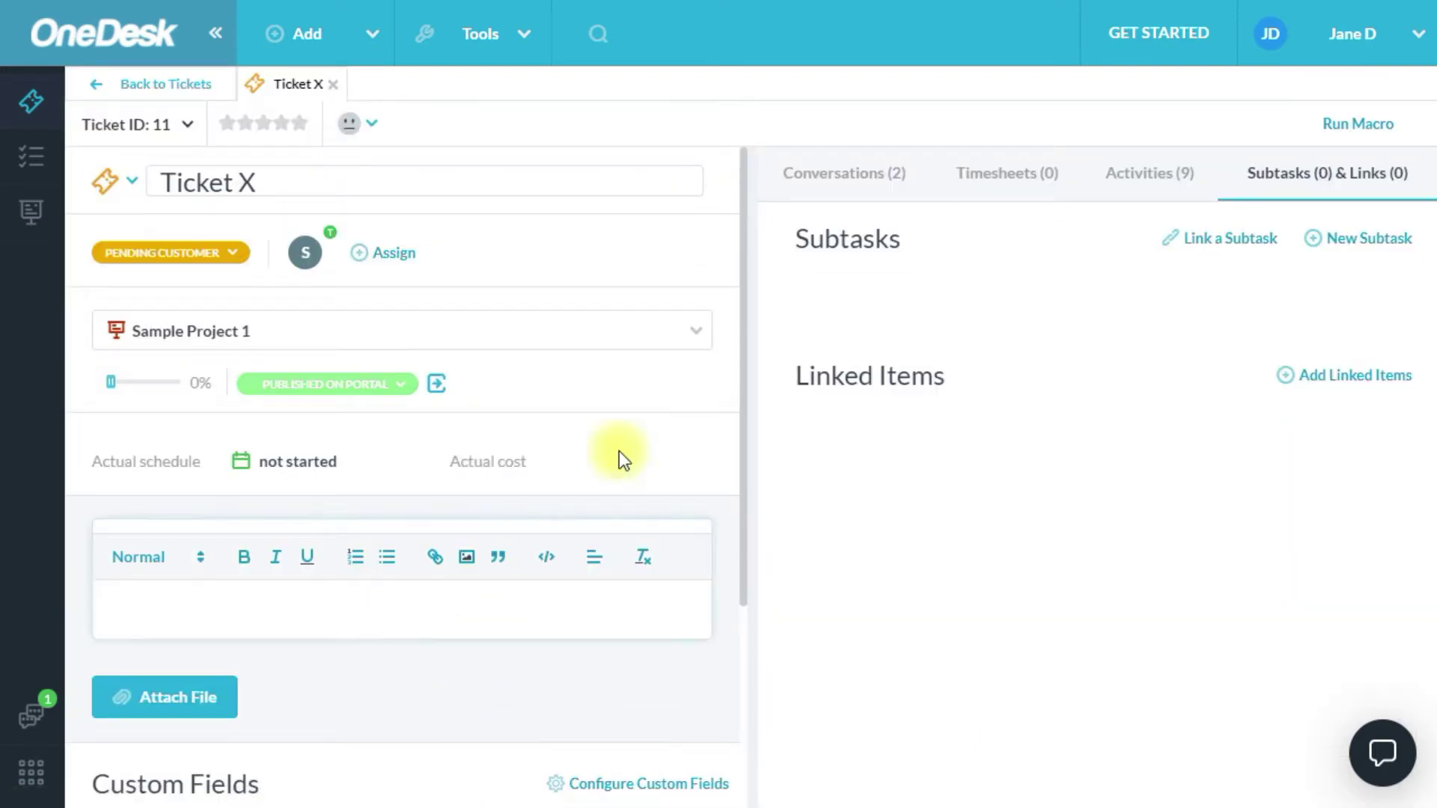
click(882, 178)
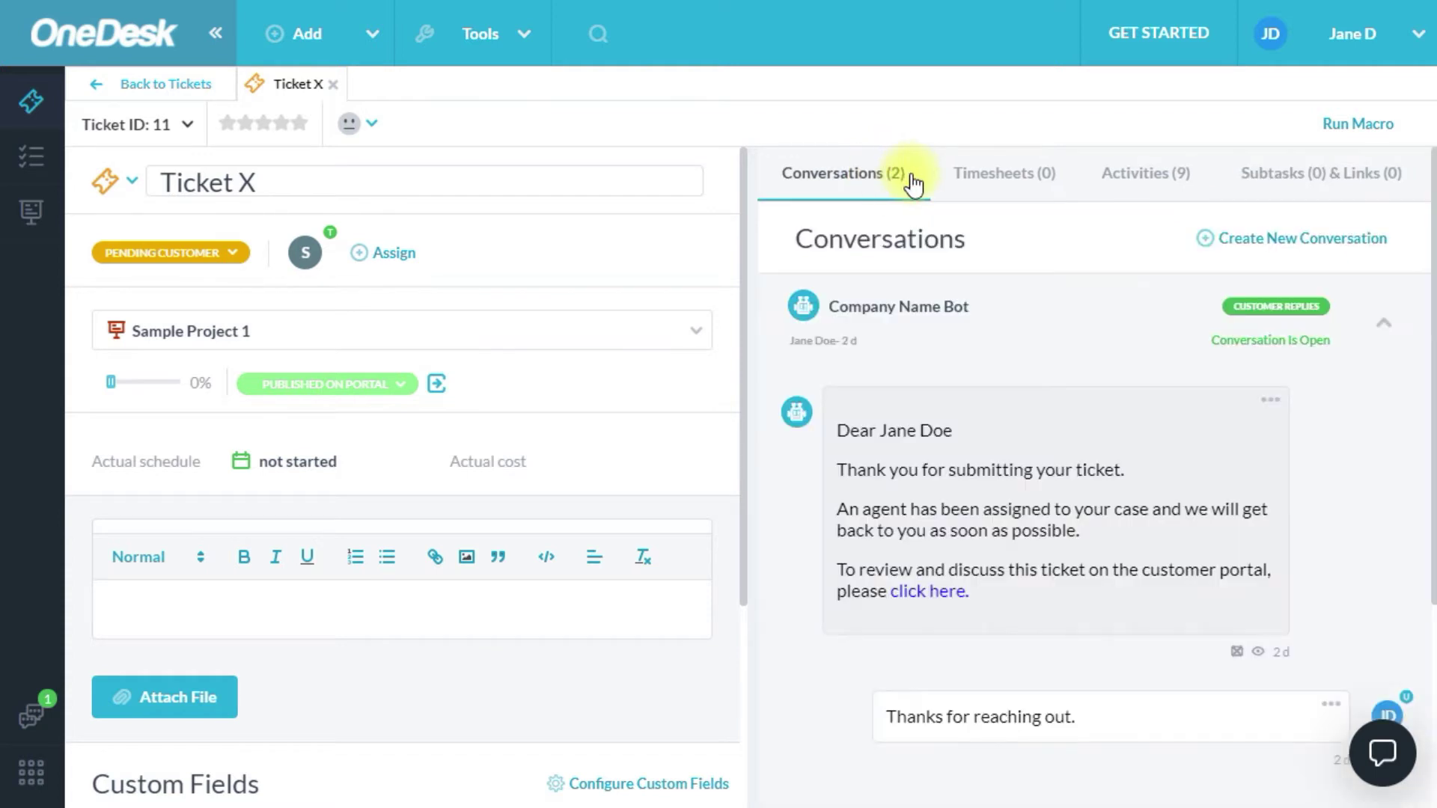
click(1264, 239)
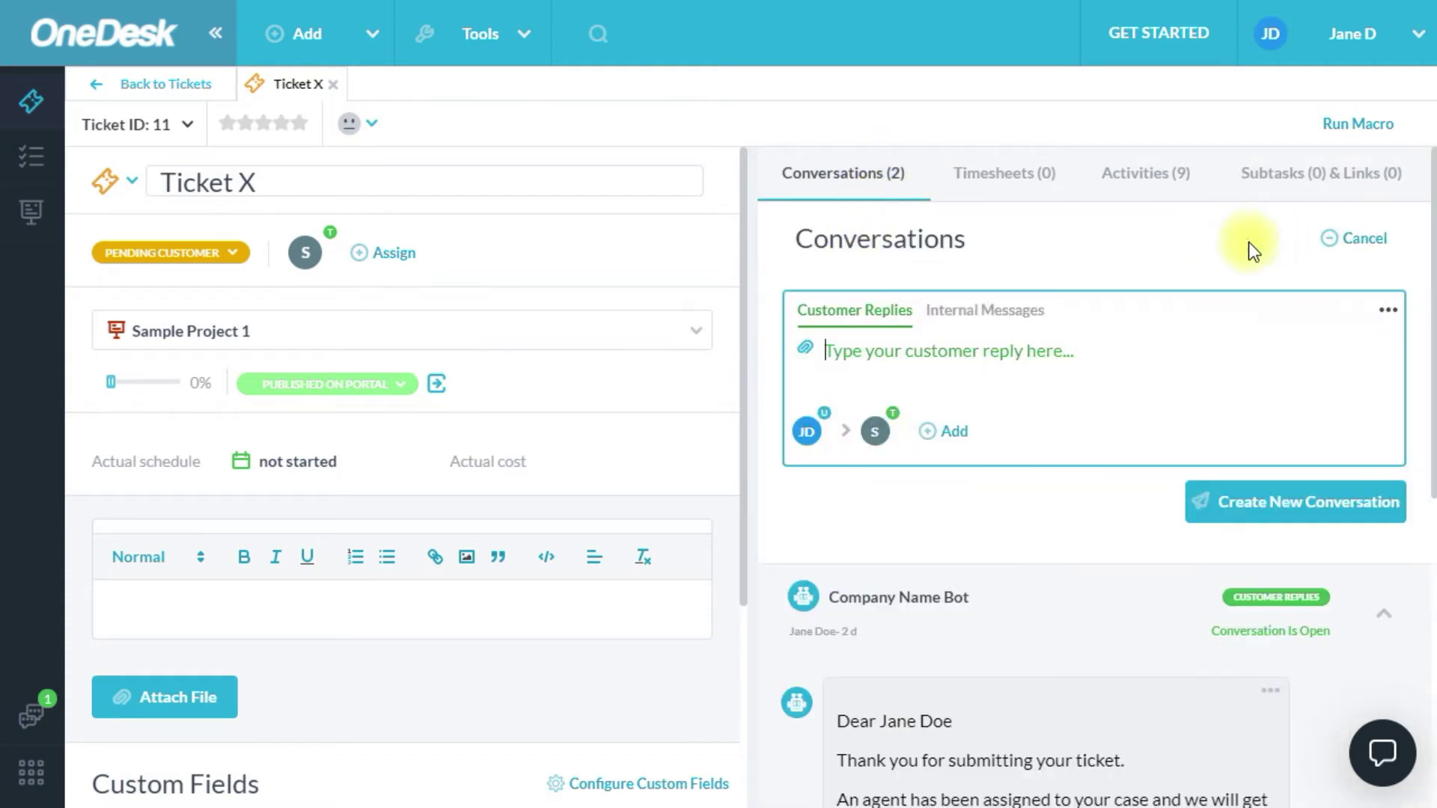
click(988, 314)
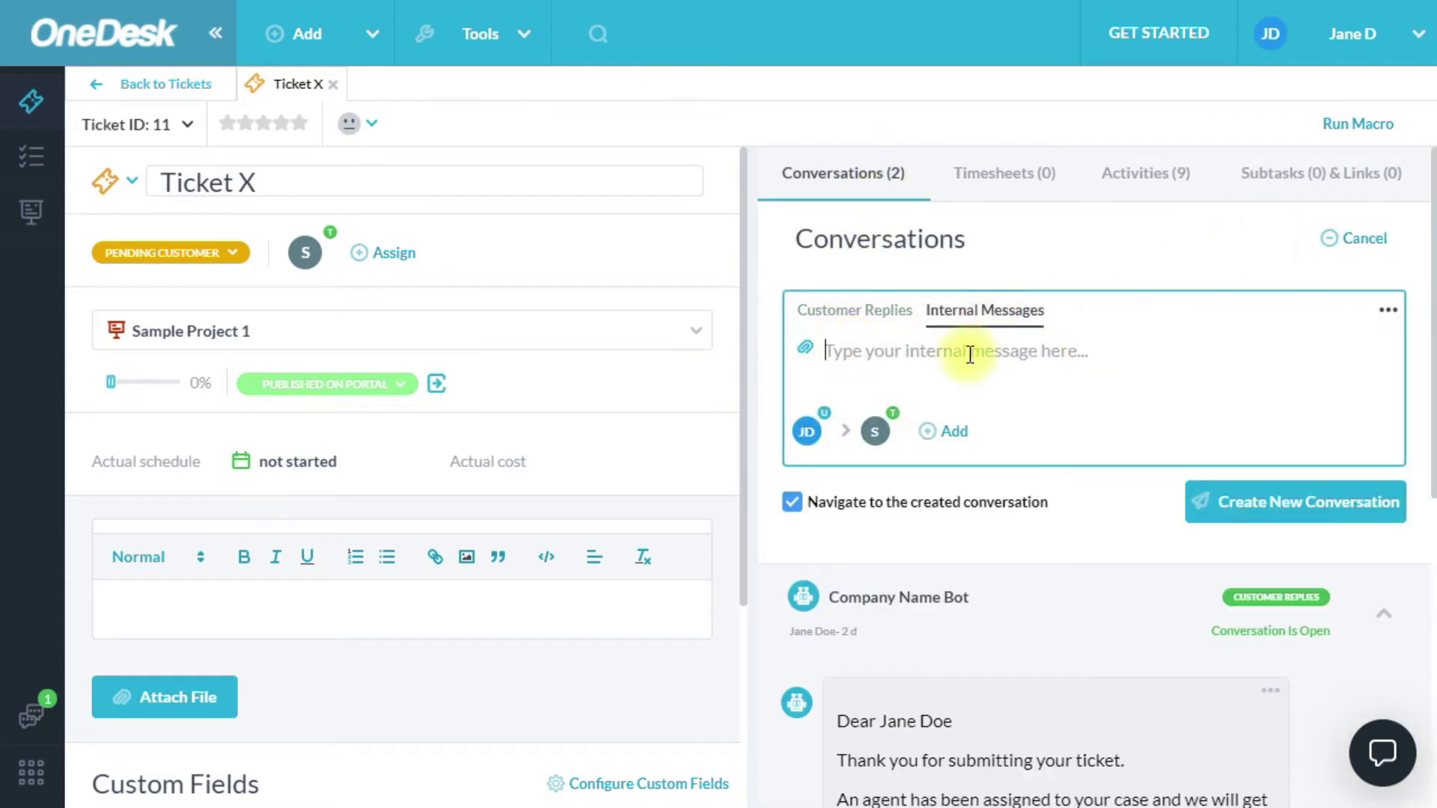
click(1011, 181)
click(1126, 180)
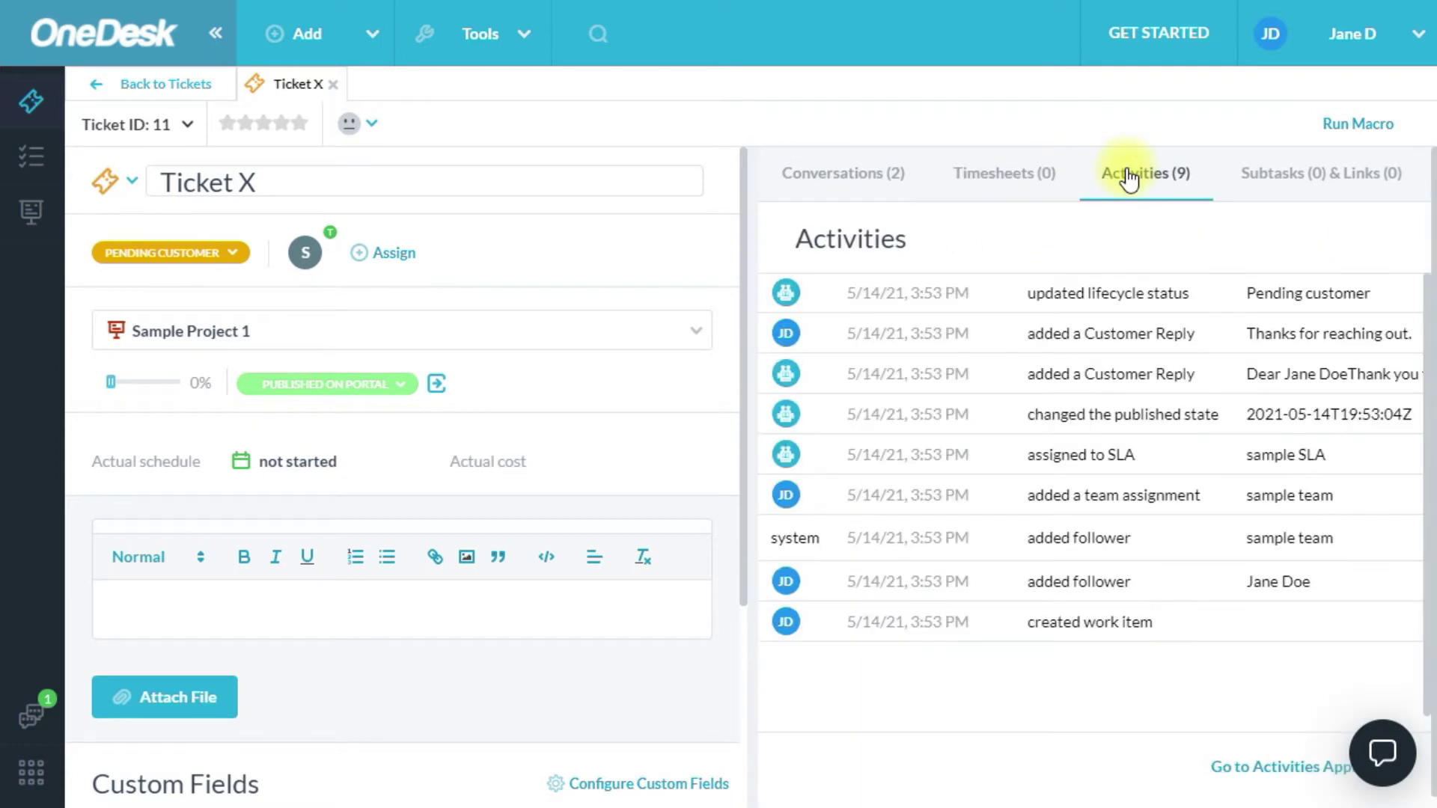
click(1271, 187)
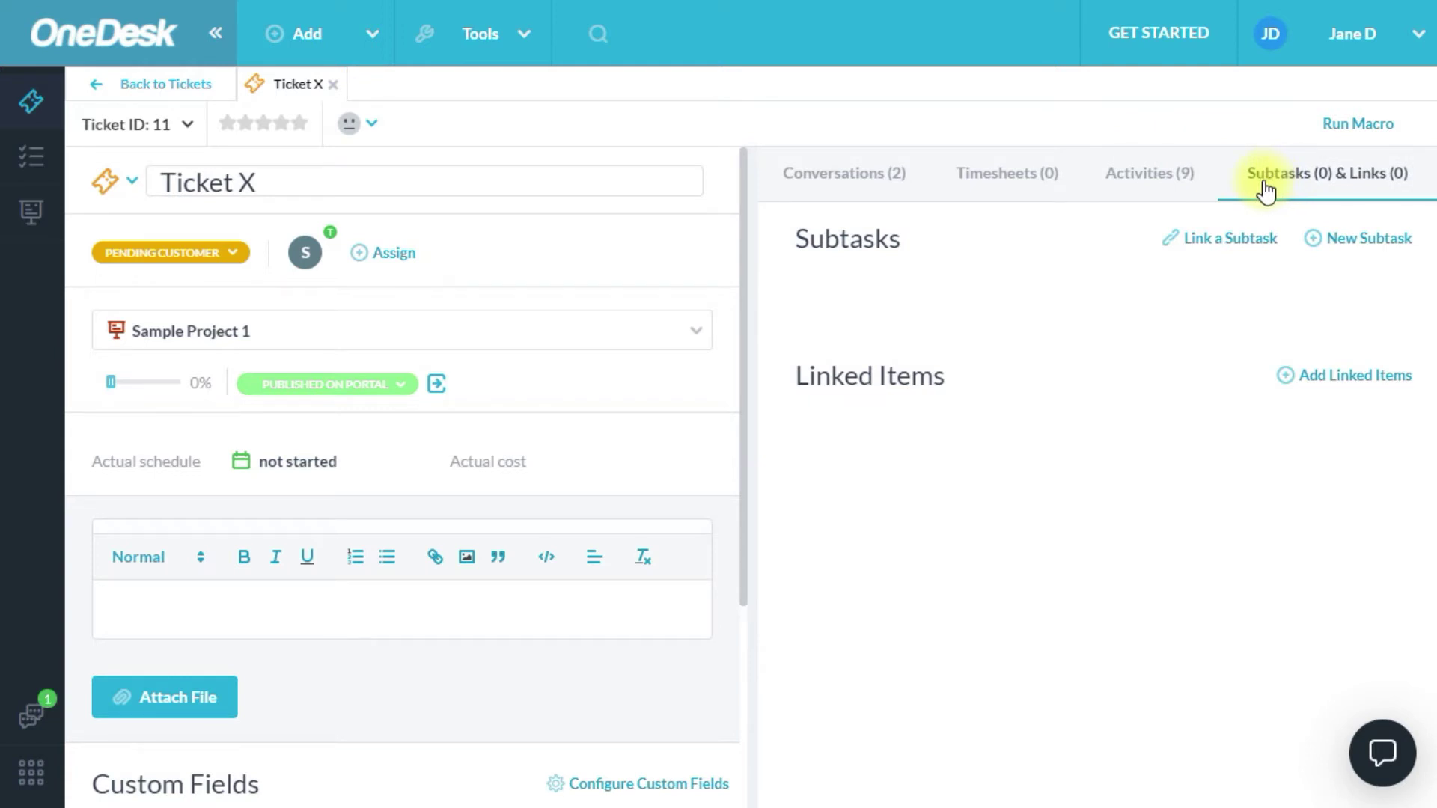
click(335, 86)
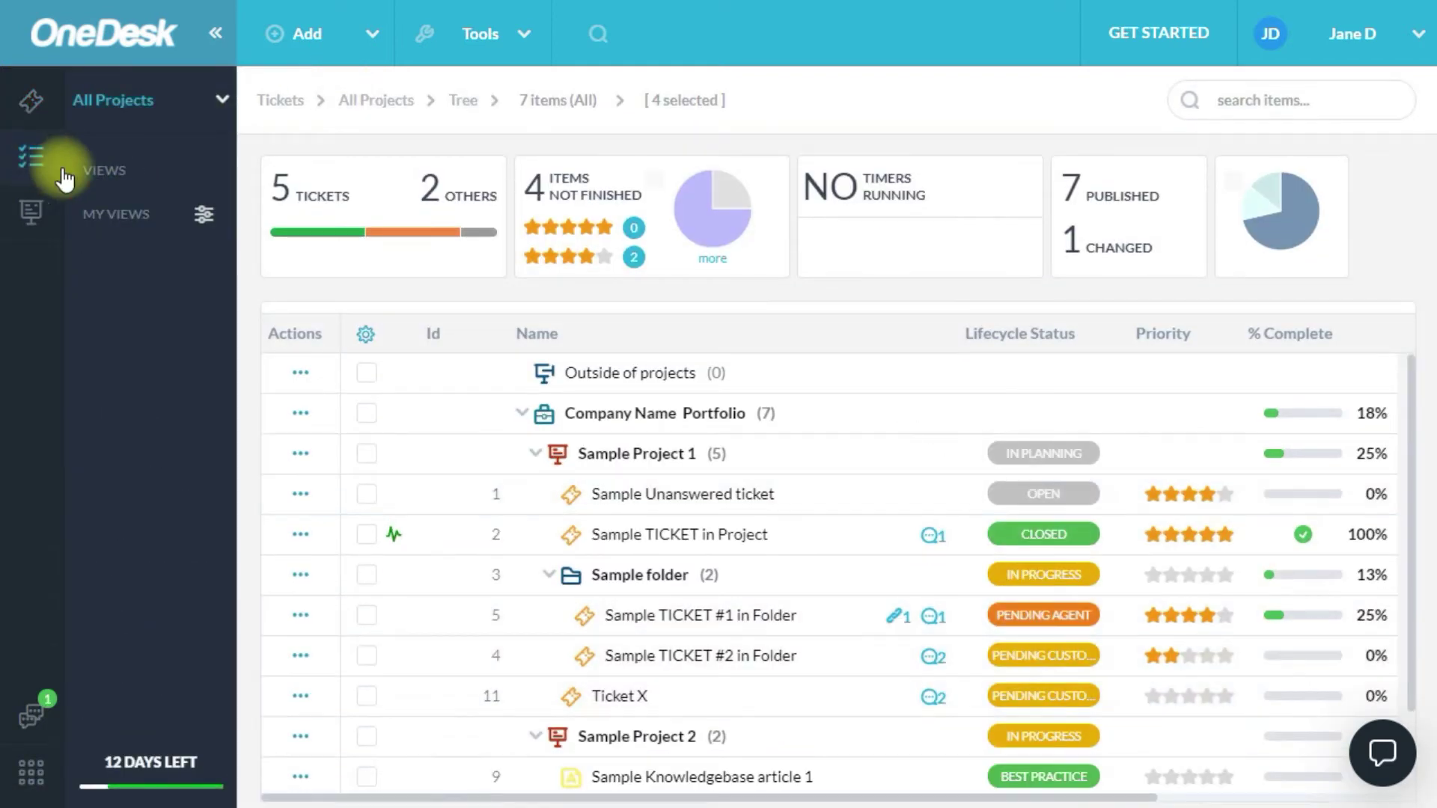
Review Sample TASK #1 in Folder's status options and internal messages, then return to Tasks and close its tab.
click(63, 176)
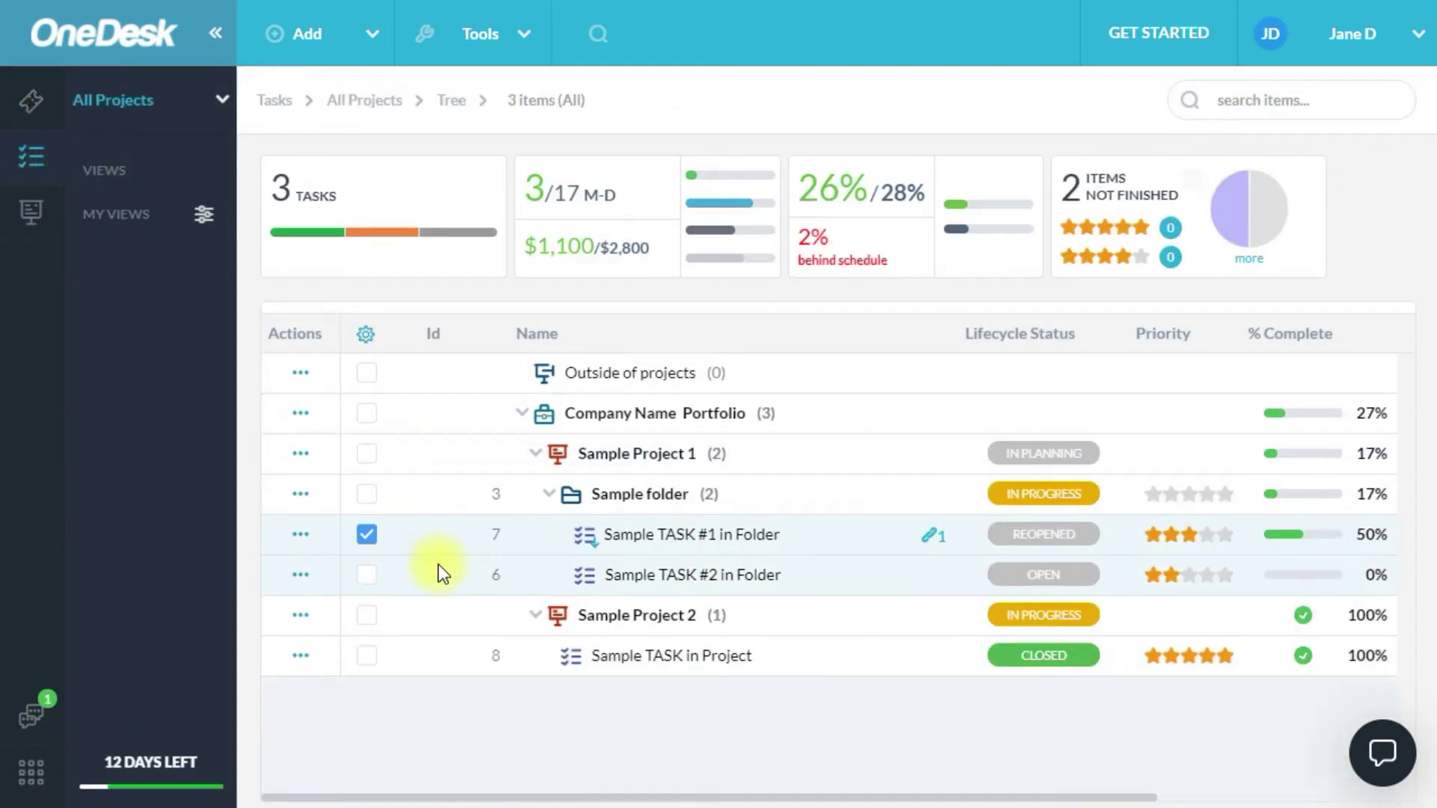
double_click(447, 535)
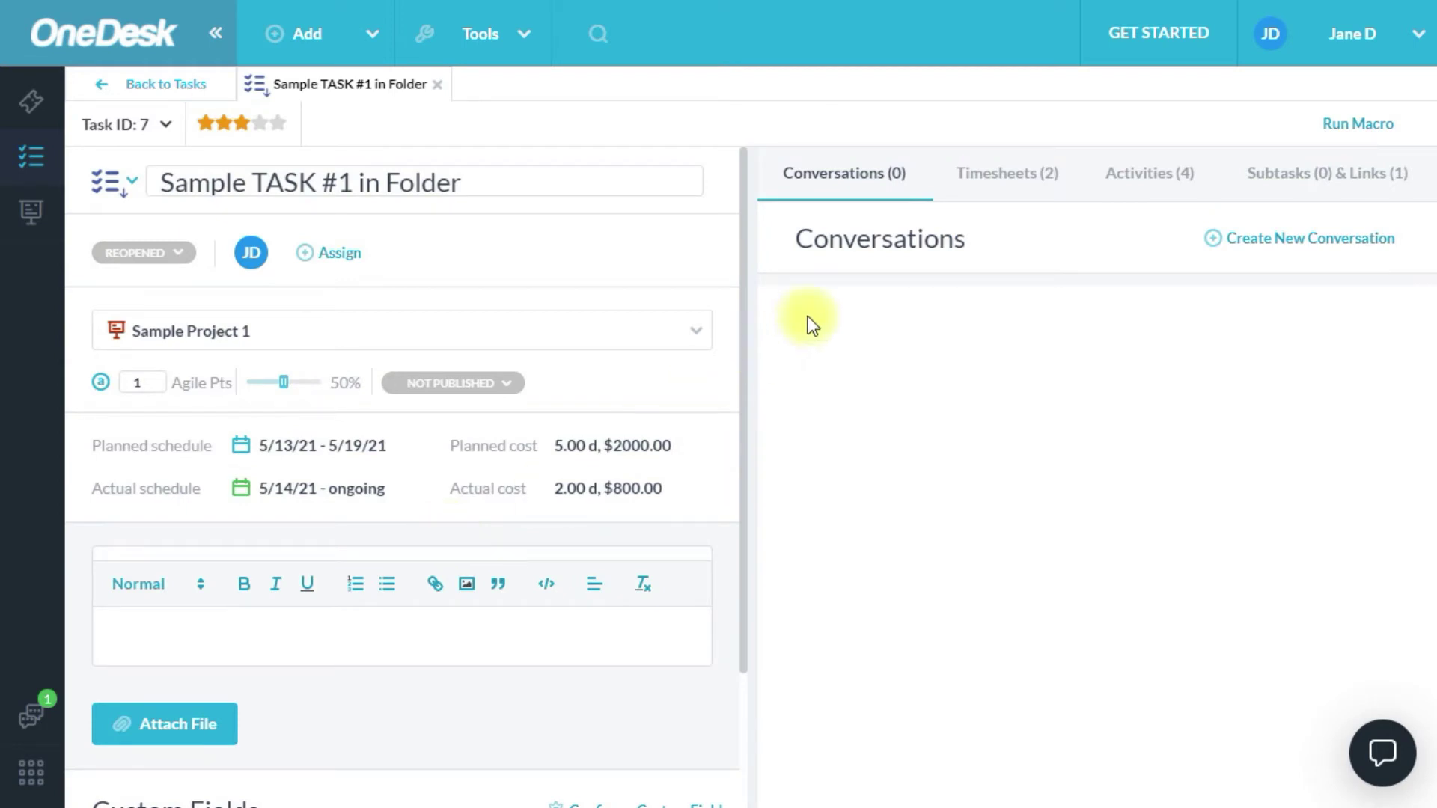
click(149, 254)
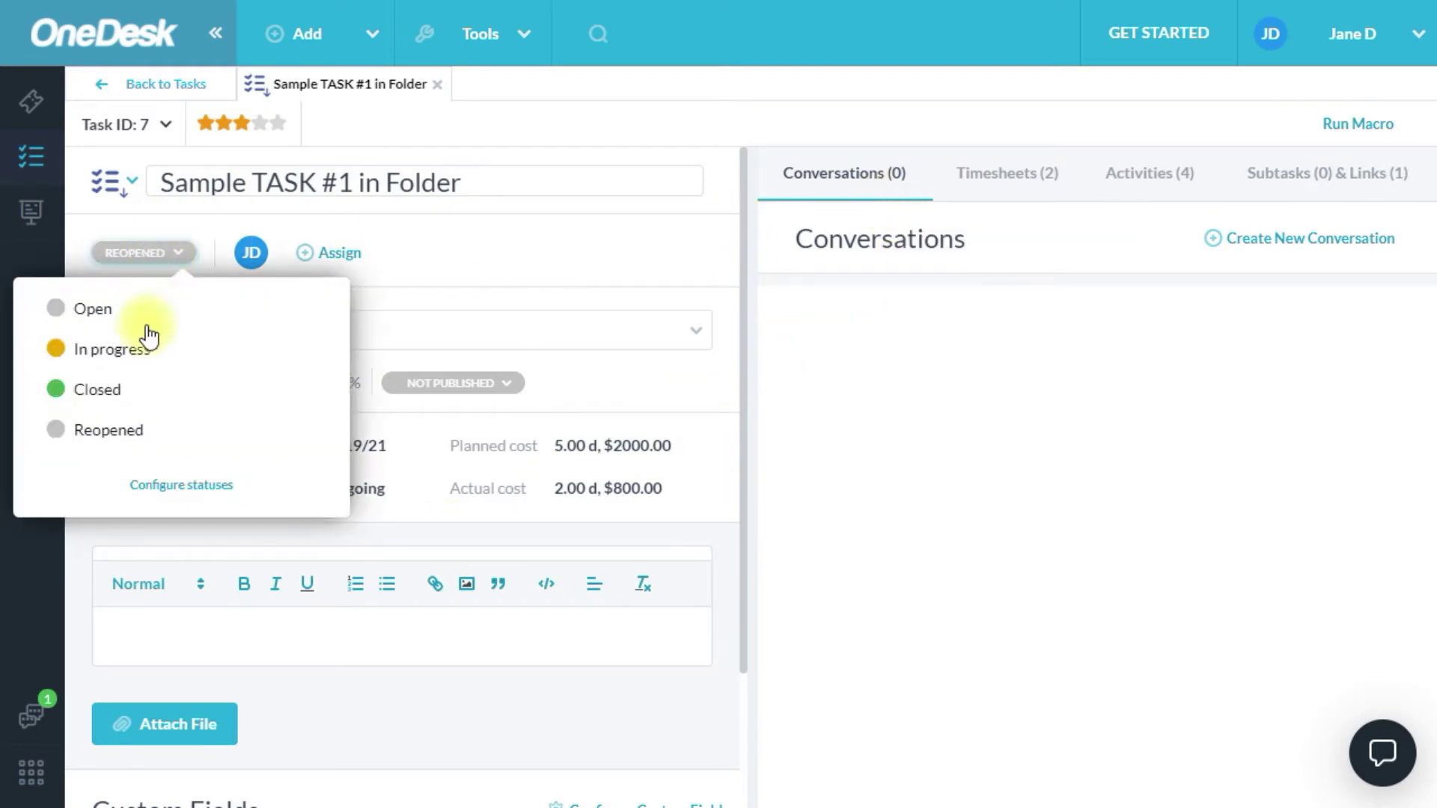
click(1213, 240)
click(1004, 310)
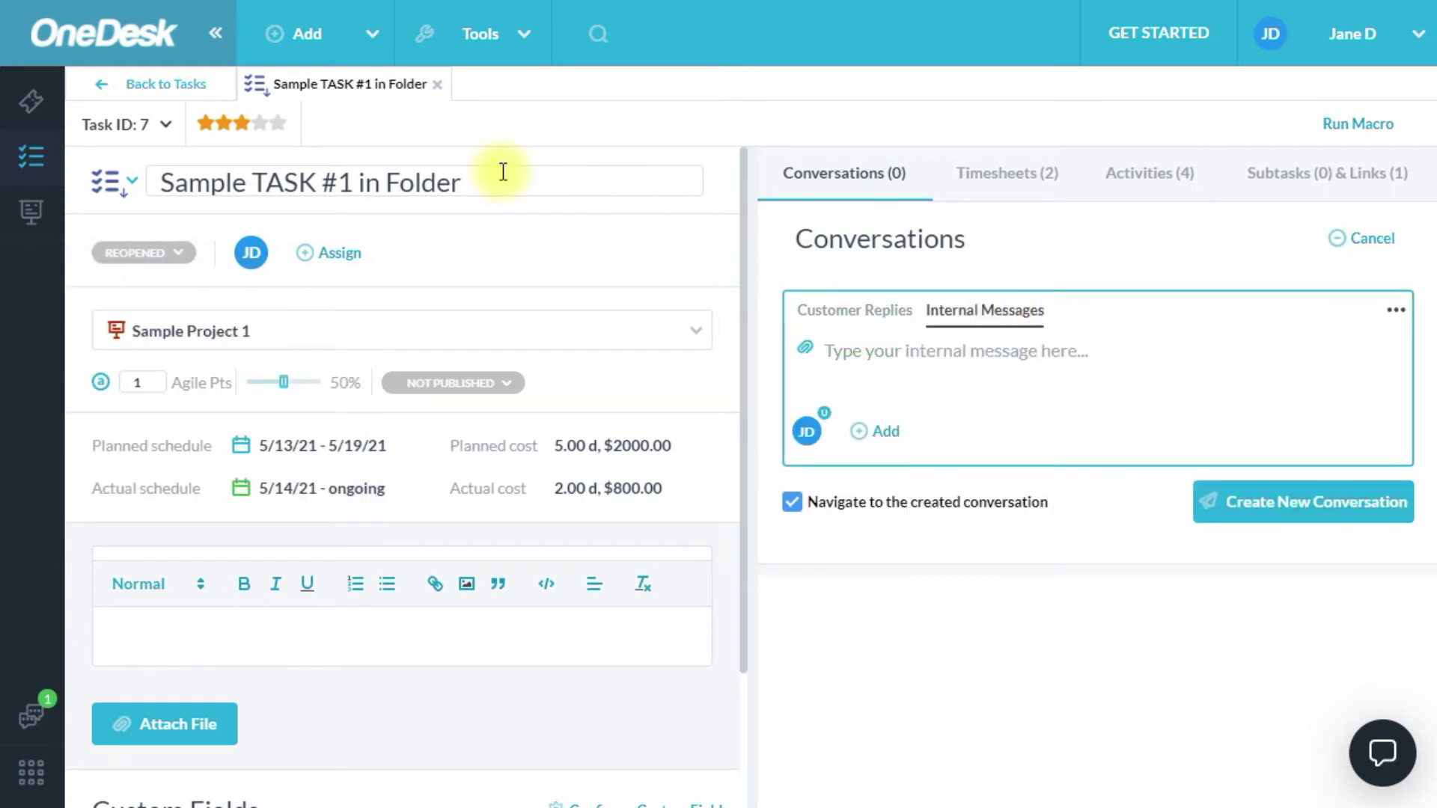
click(177, 89)
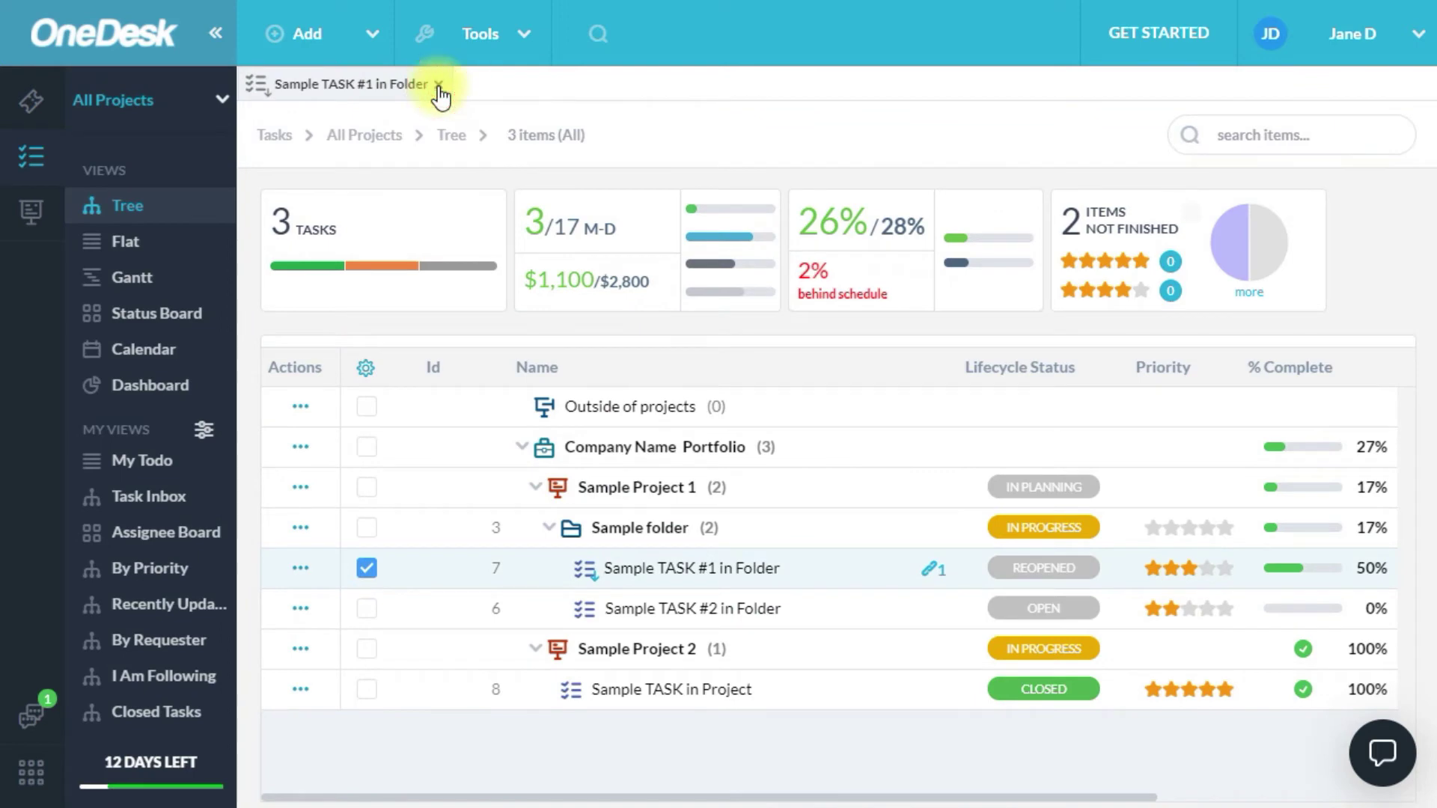
click(438, 84)
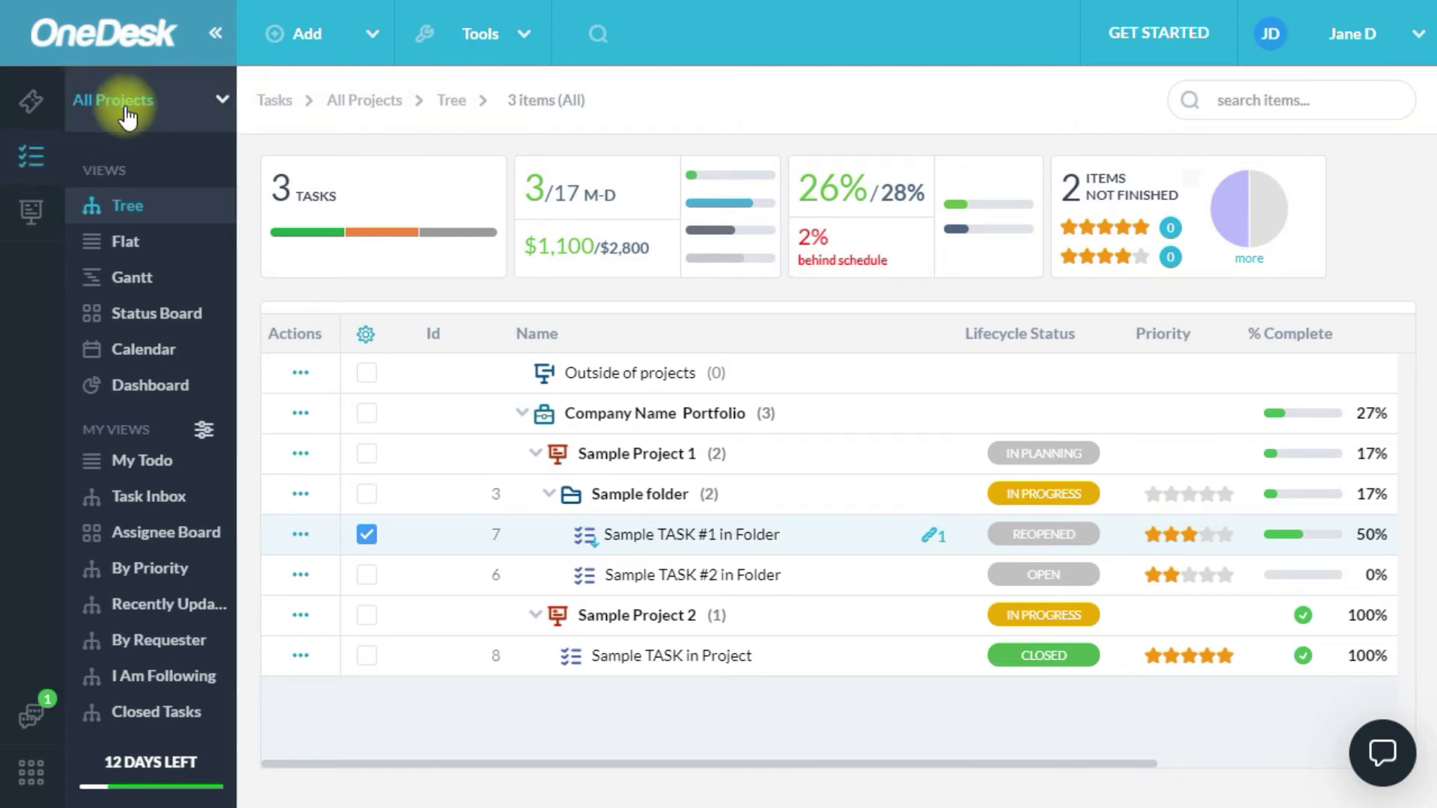
Glance at the All Projects filter, then cycle the tasks through Flat, Gantt and Status Board views.
click(157, 106)
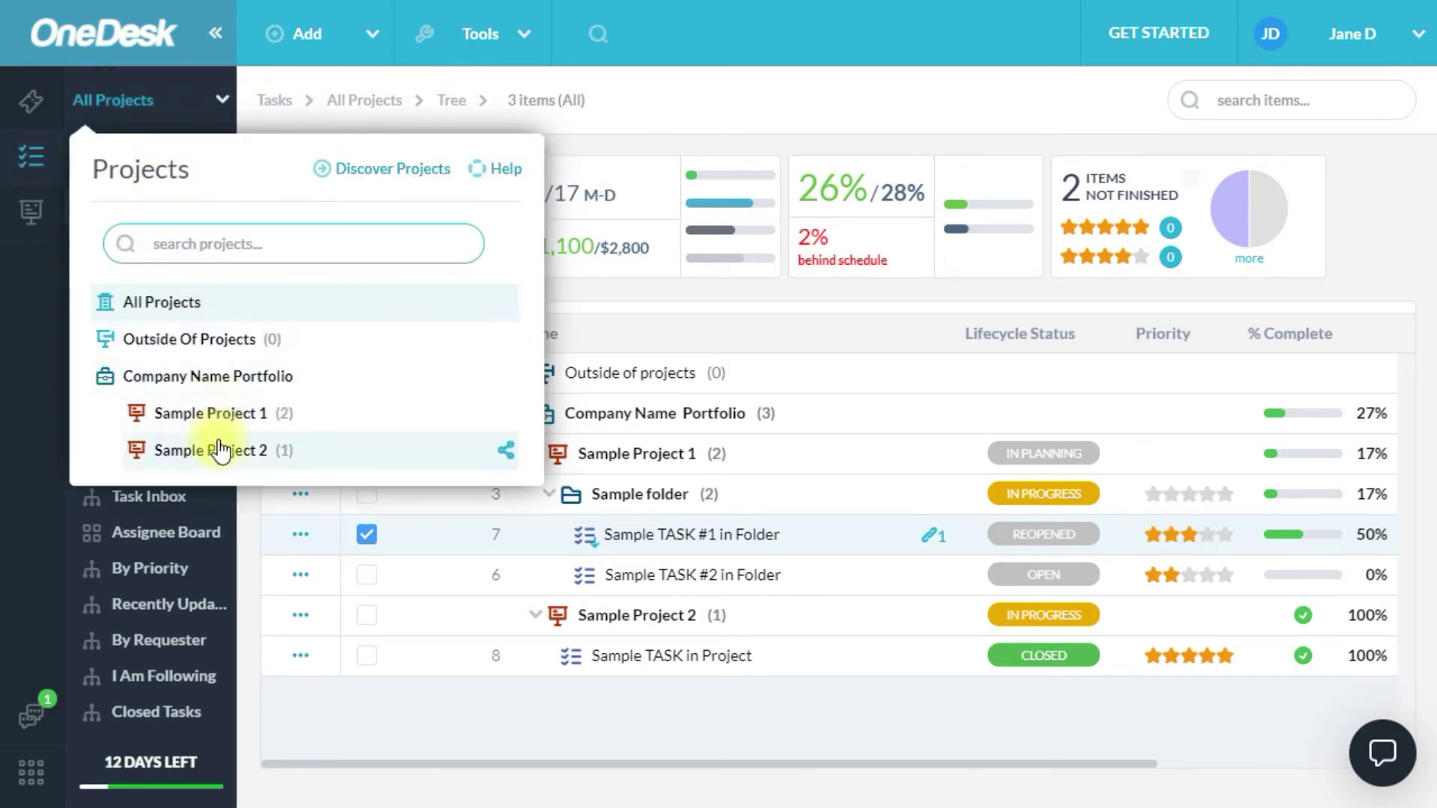
click(635, 117)
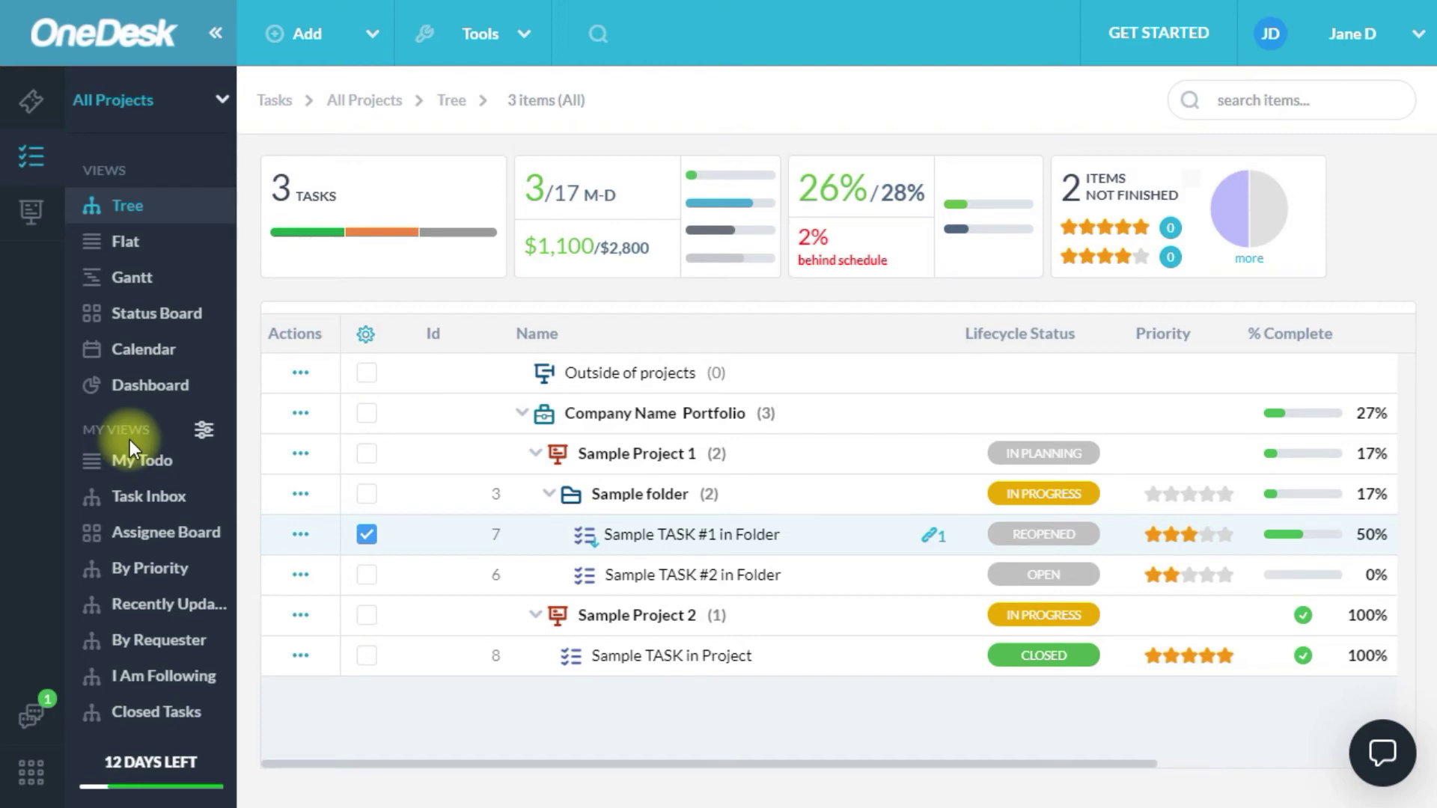
click(123, 247)
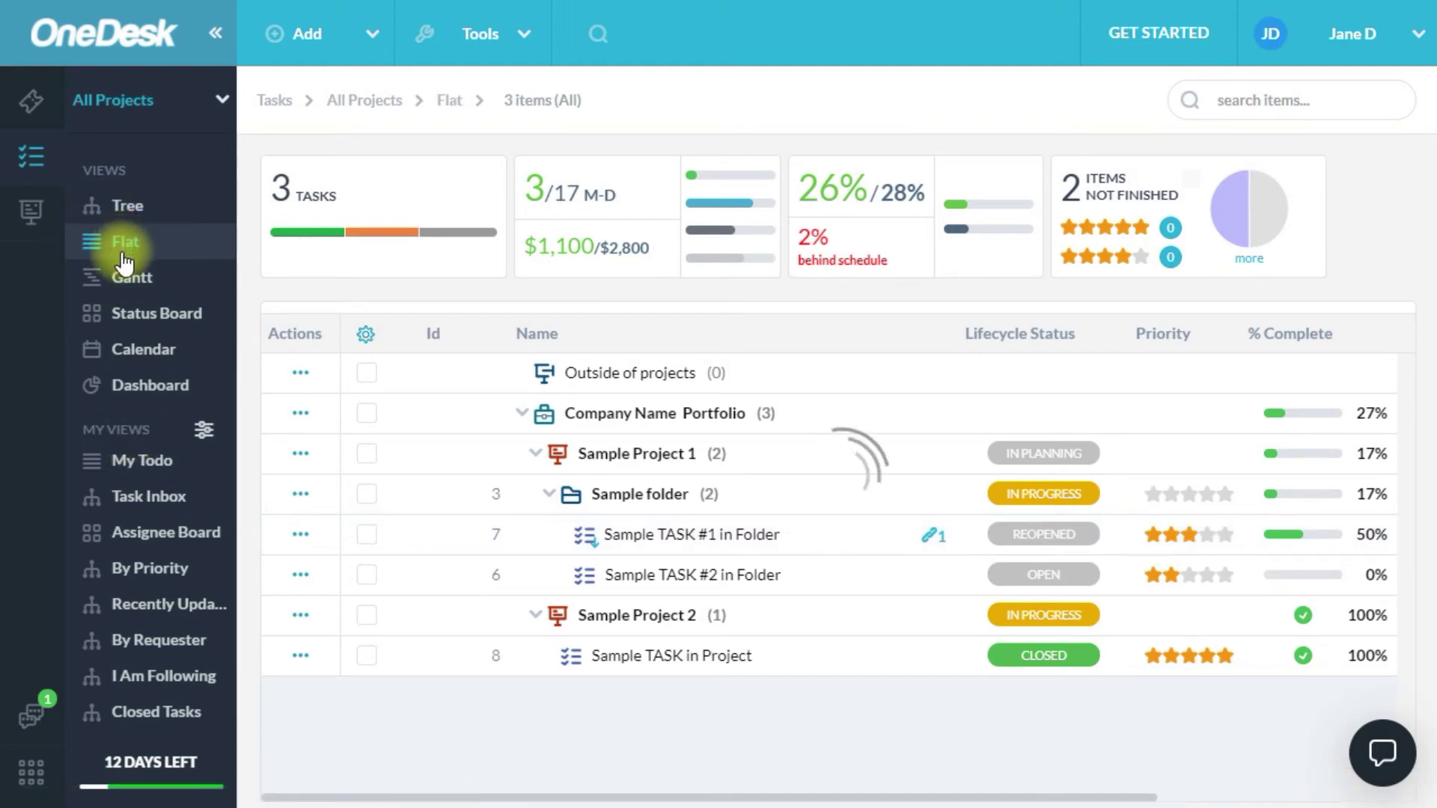
click(129, 278)
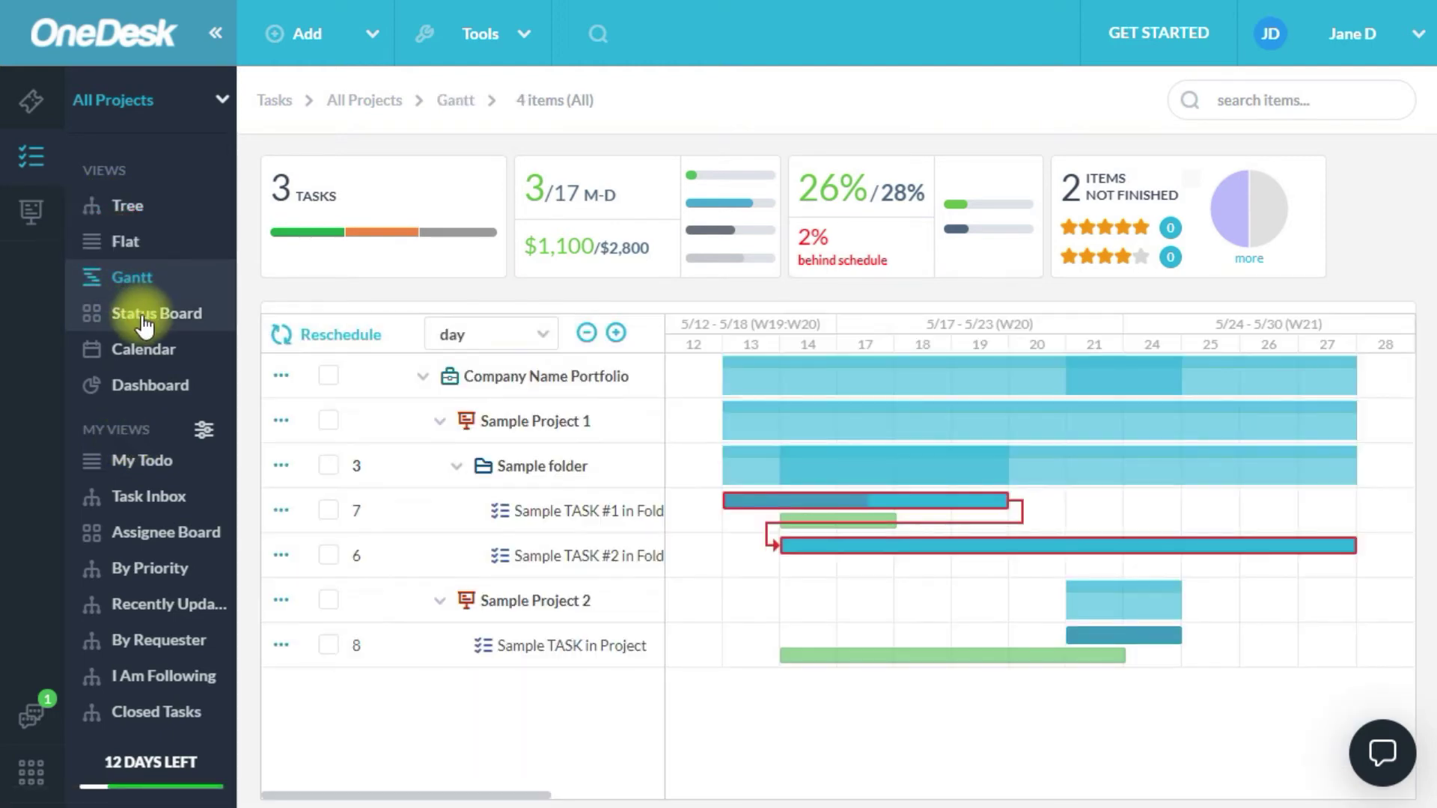
click(143, 319)
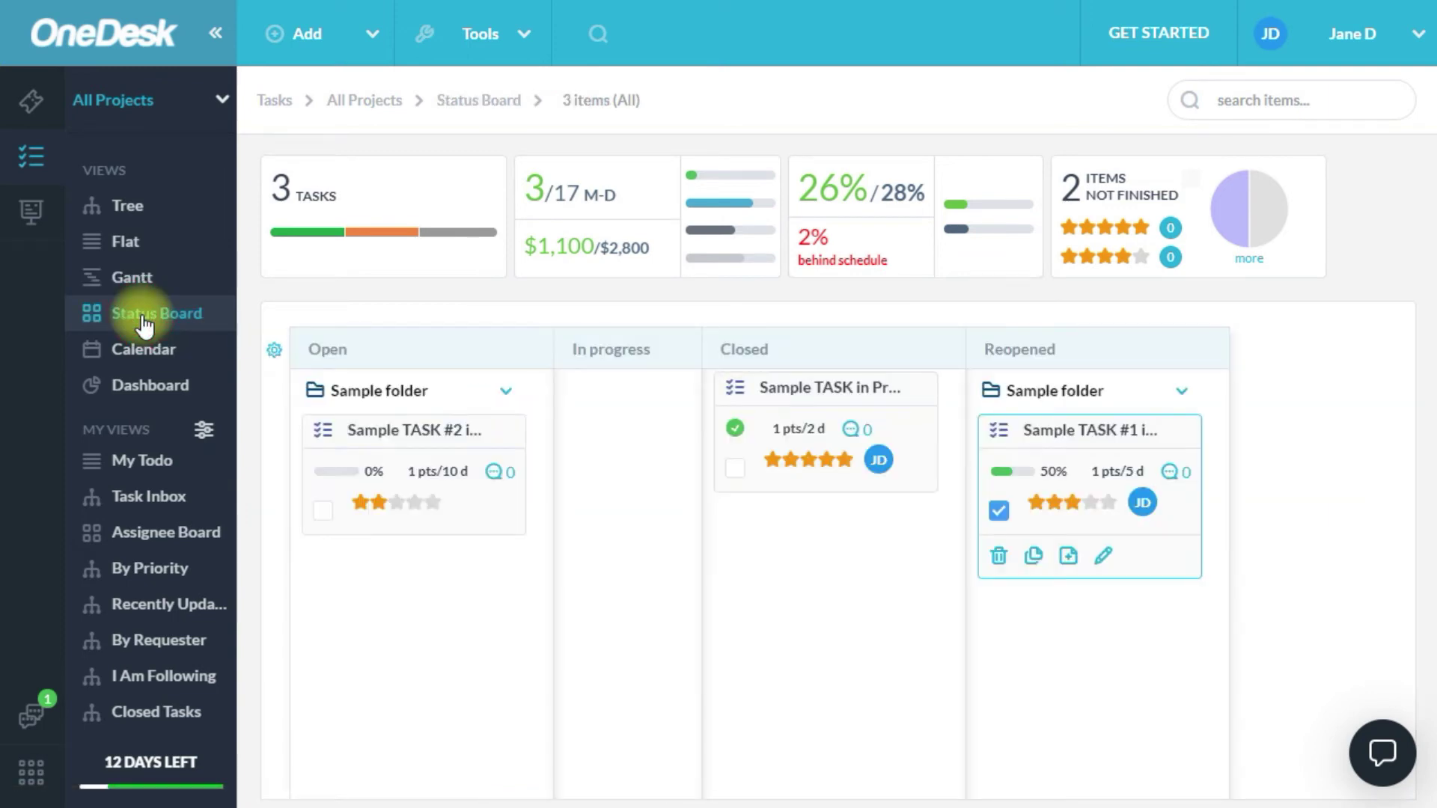
Preview the Create a New View setup and close it without saving.
click(197, 433)
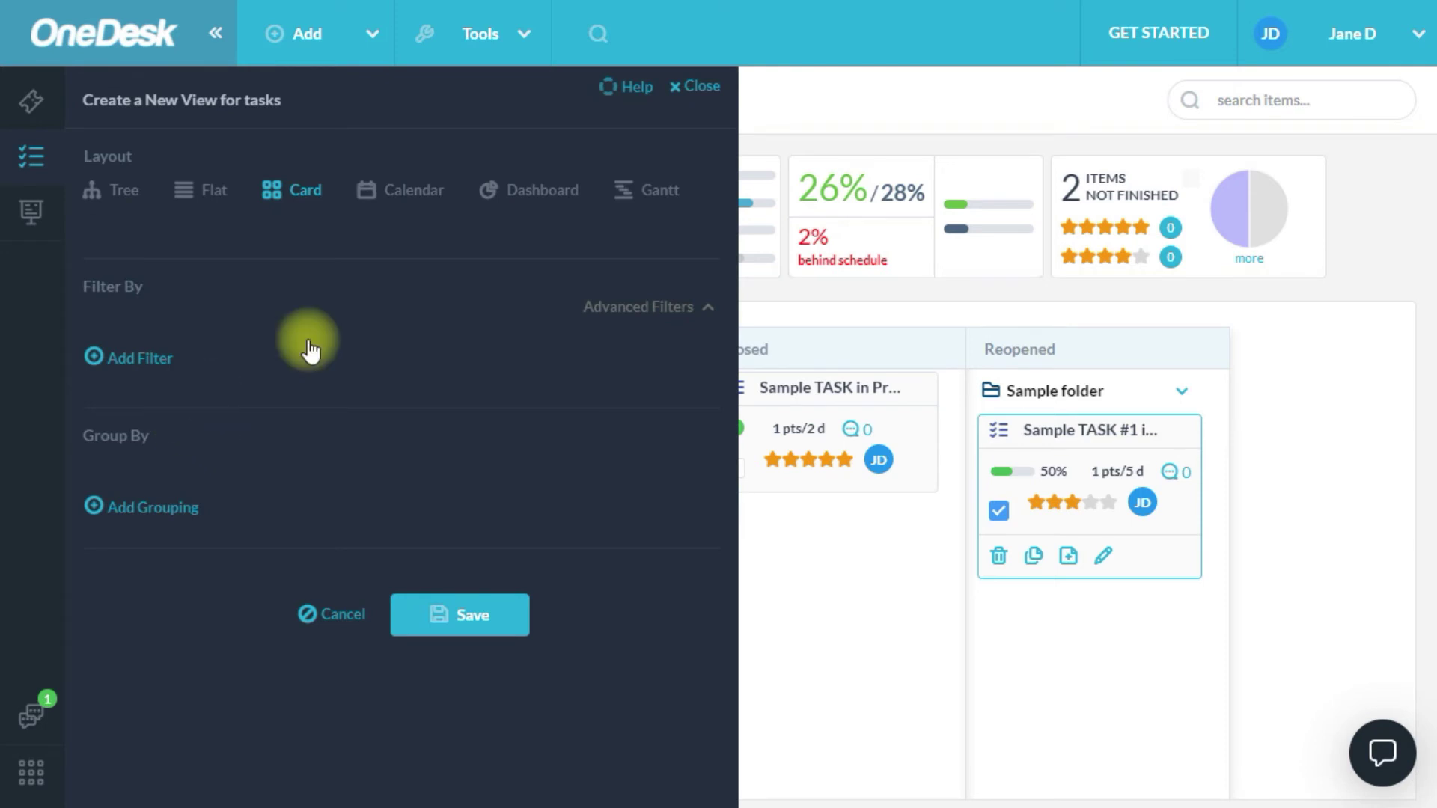
click(700, 89)
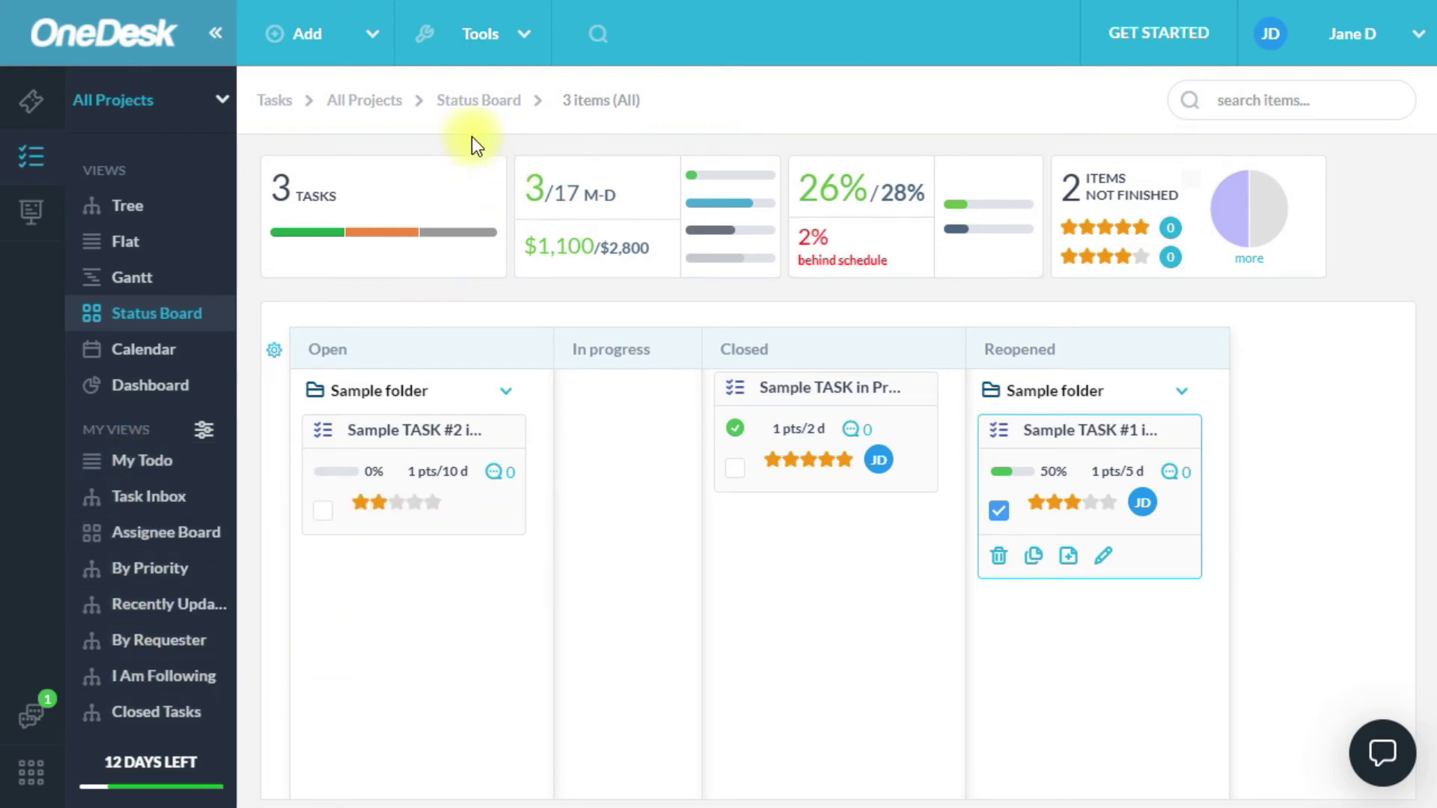
click(291, 34)
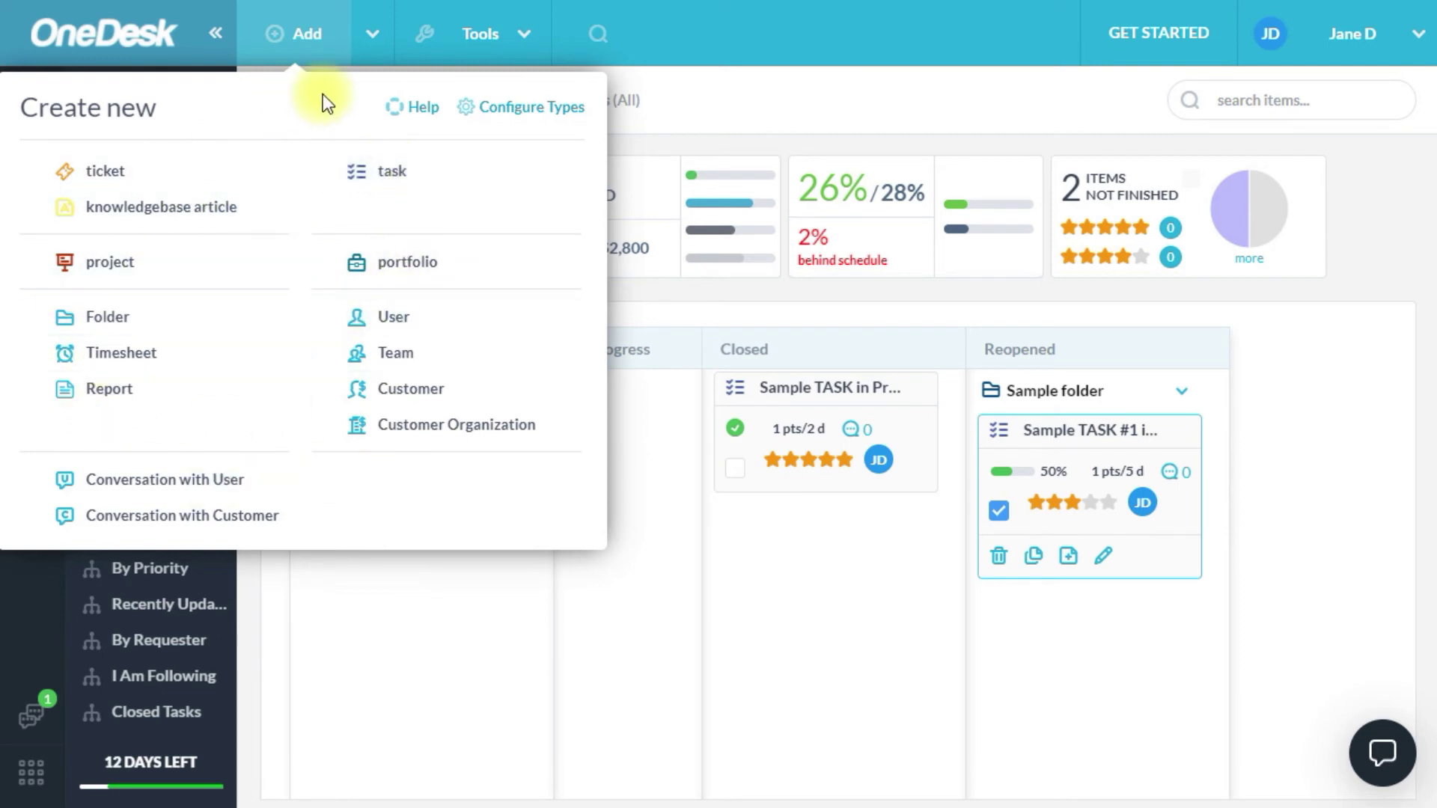
Create ticket 'Ticket Y' in Sample Project 1, assigned to customer support.
click(150, 178)
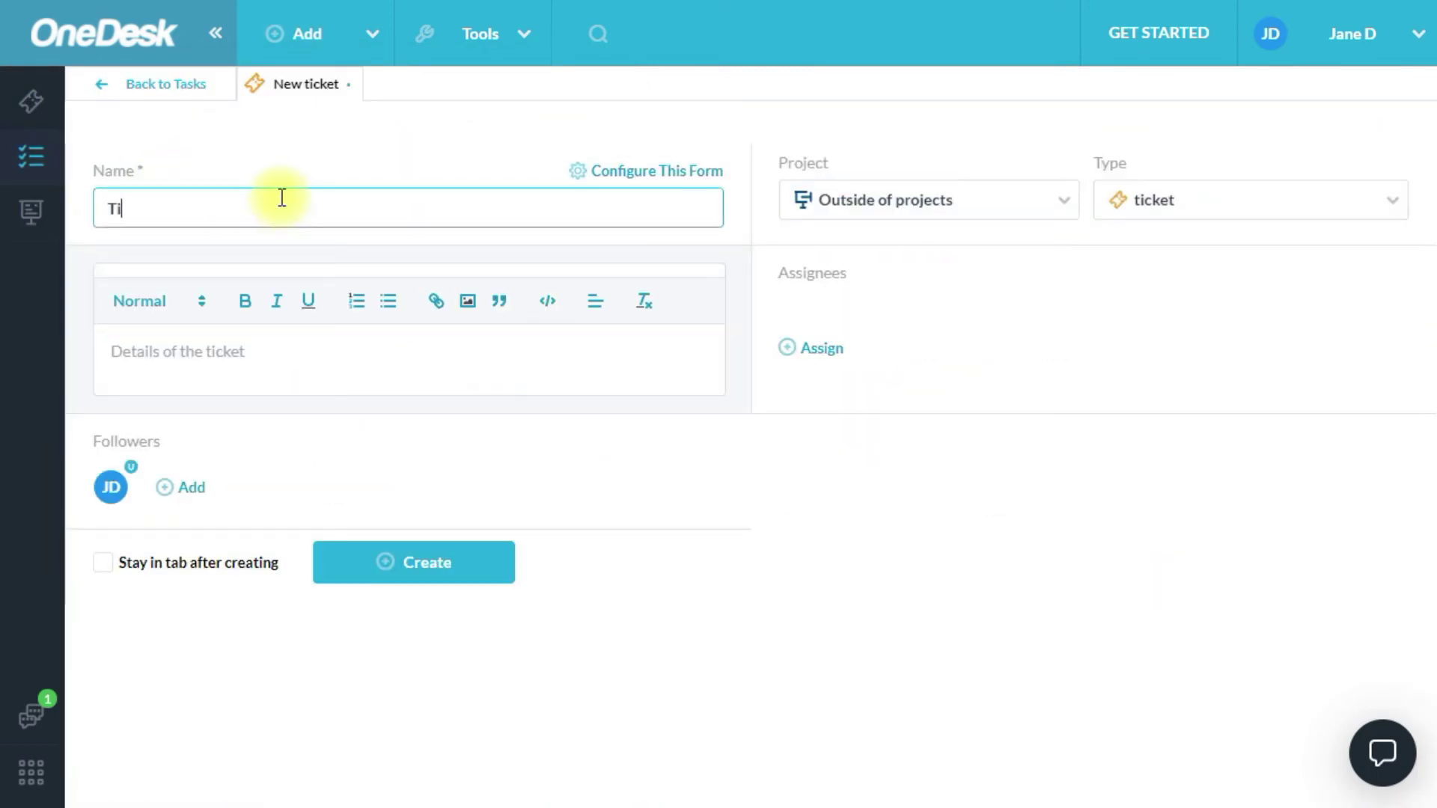
click(857, 211)
click(876, 417)
click(814, 348)
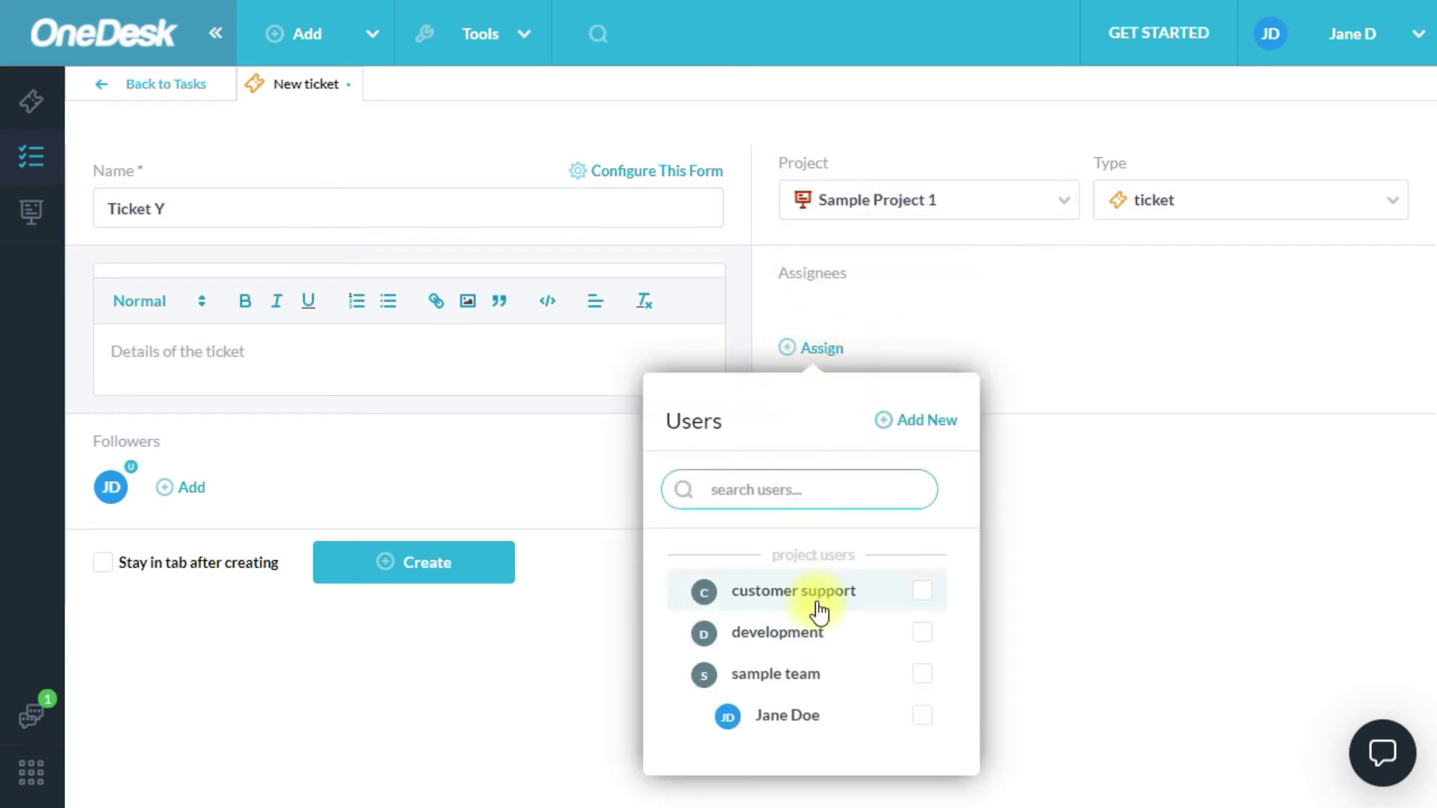
click(816, 590)
click(433, 566)
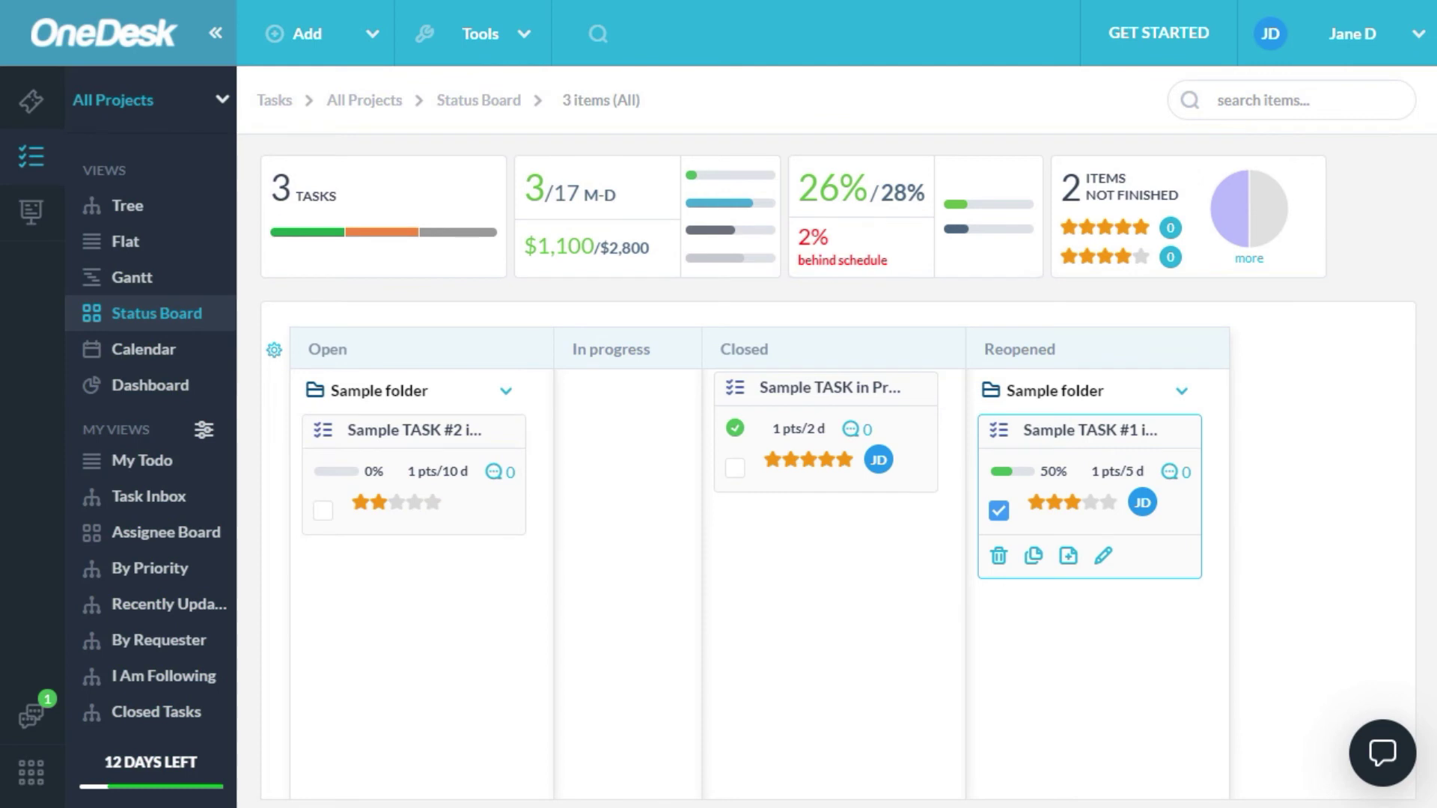
Check the board's view options, then open the customer Portal via the account menu's Customer Apps.
click(458, 42)
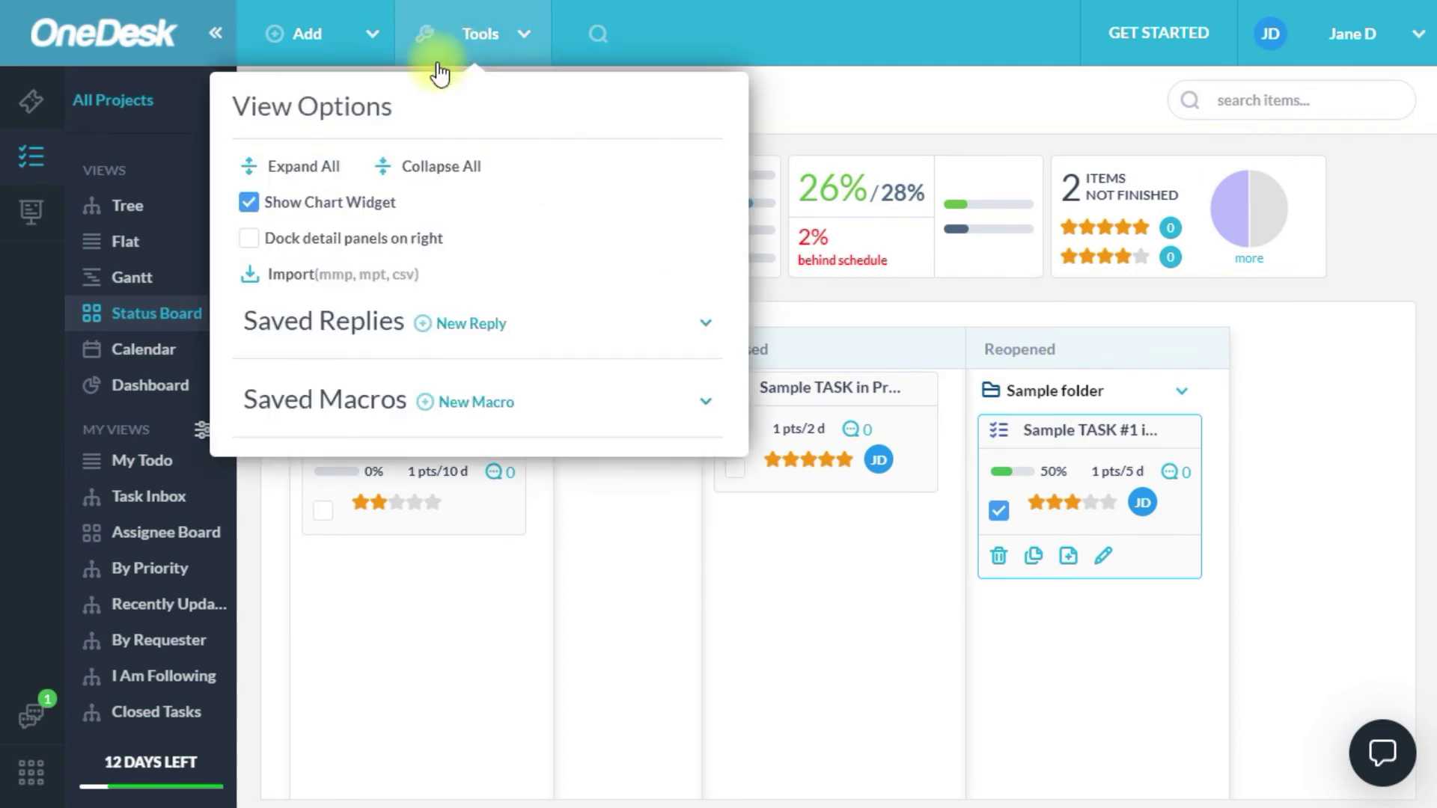
click(1338, 57)
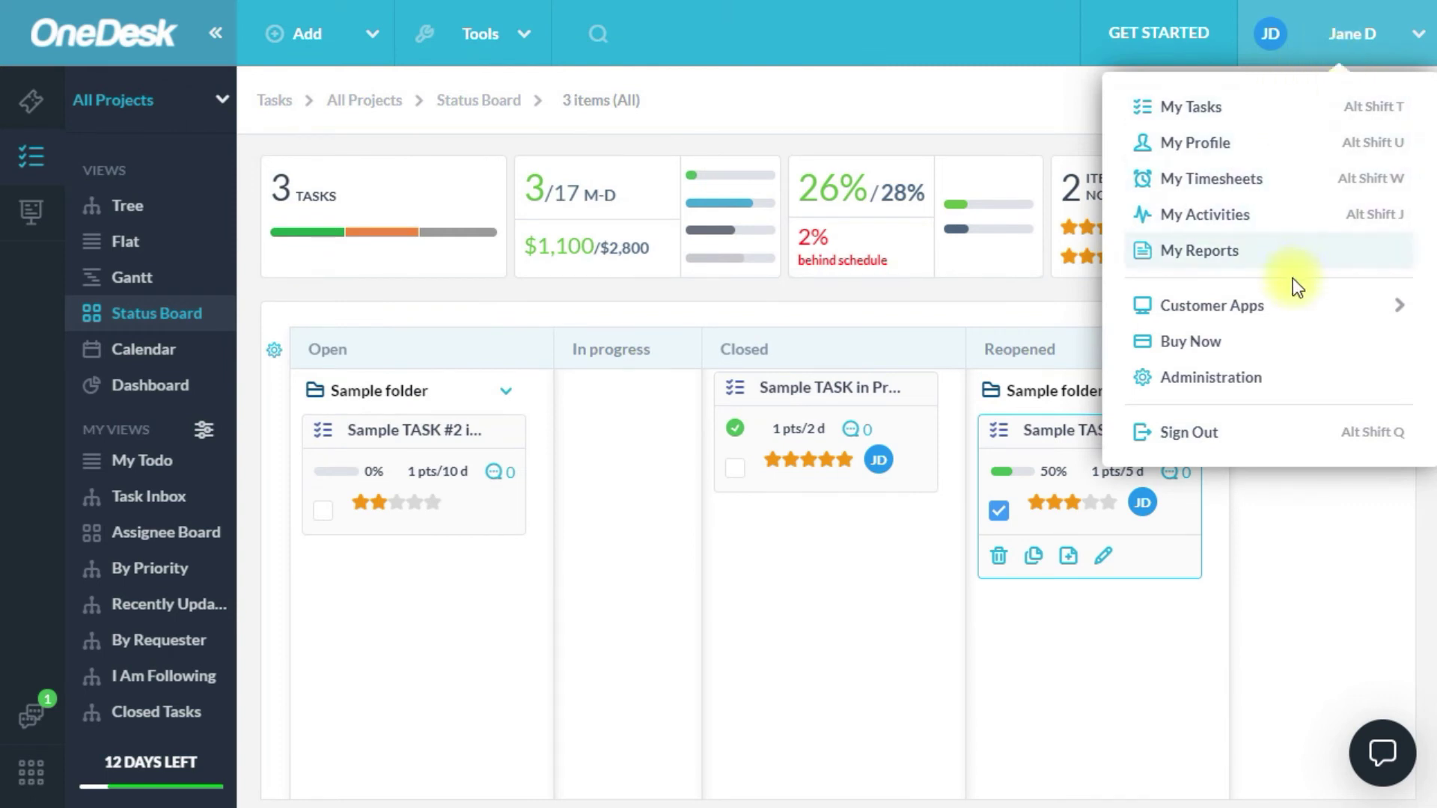
mouse_move(1287, 300)
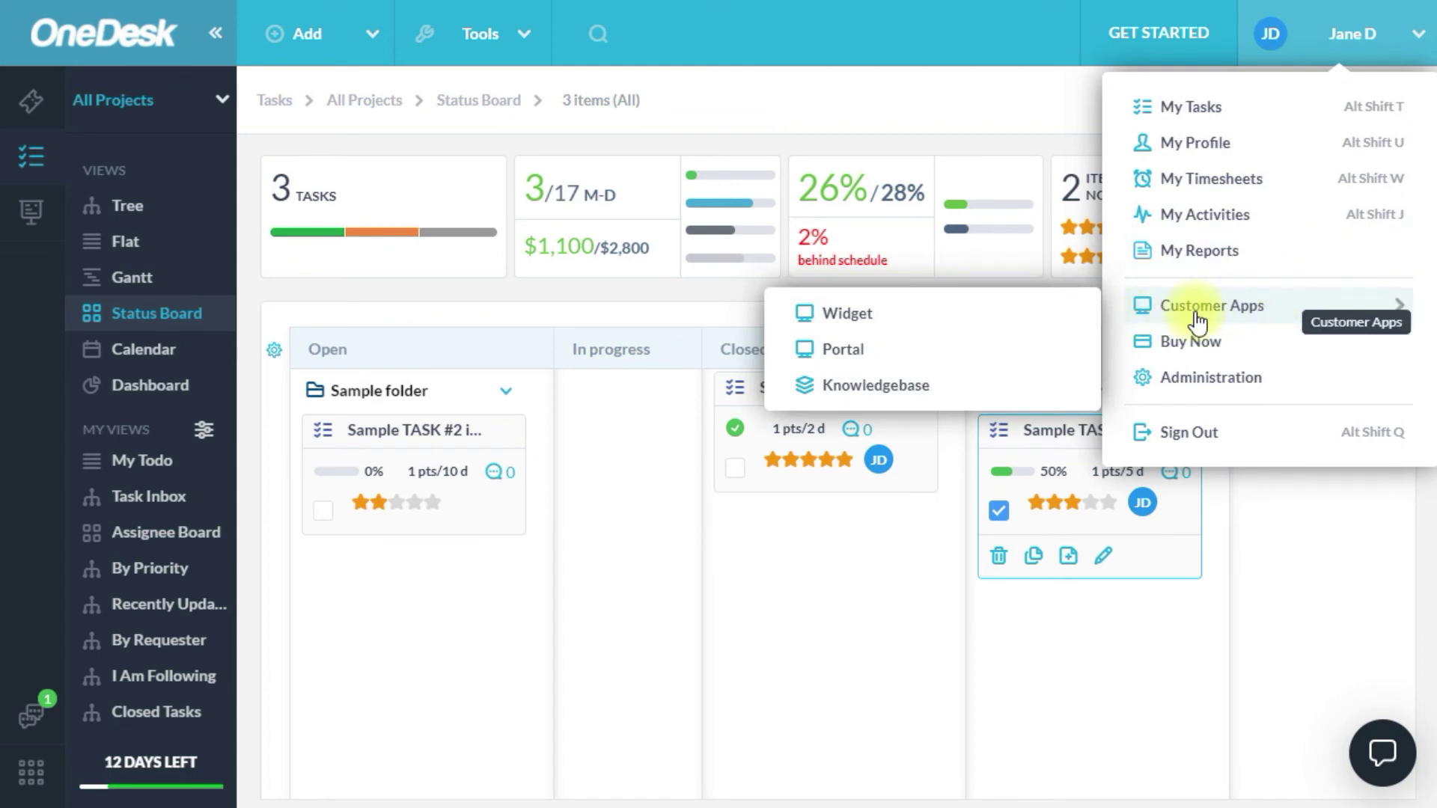
click(834, 348)
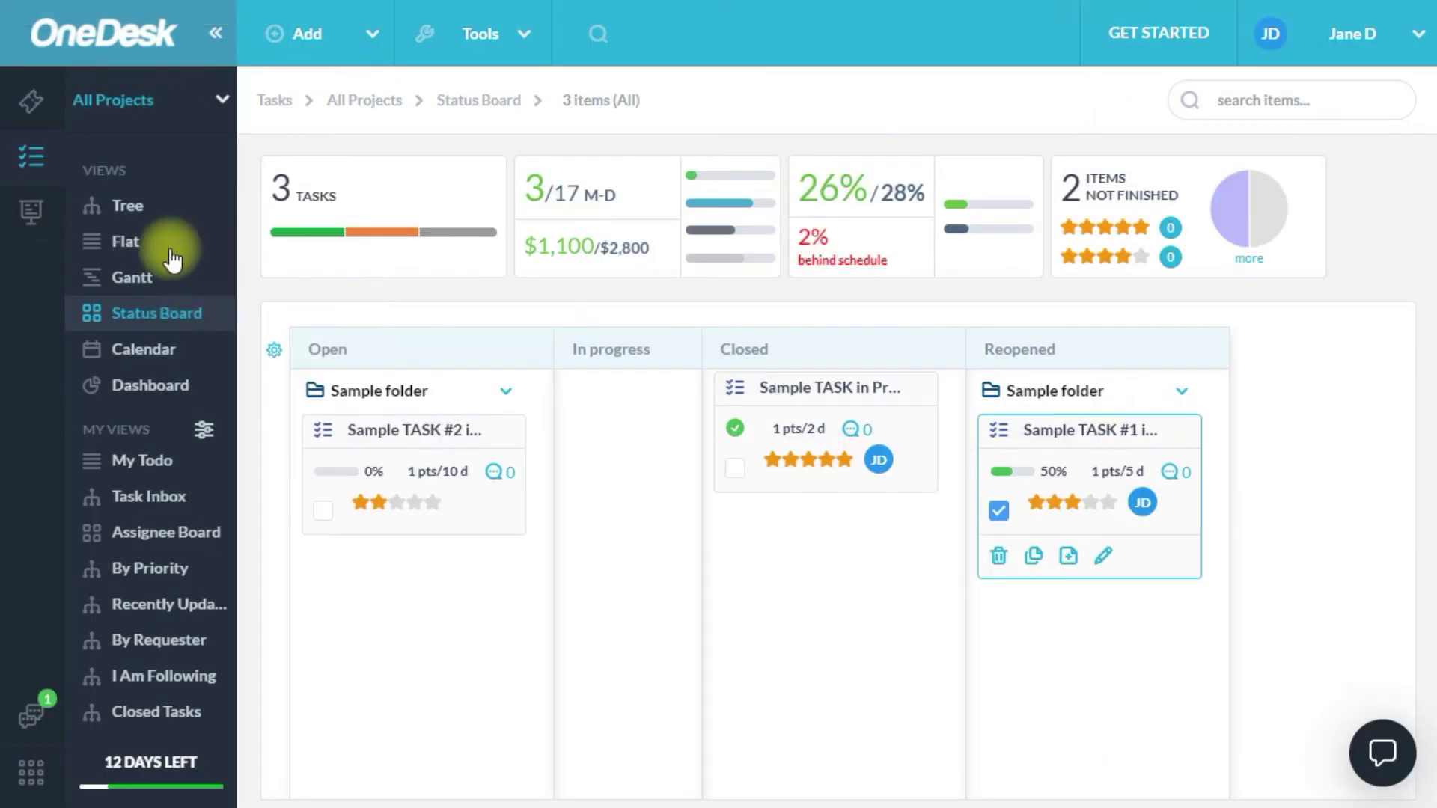
In Messenger, answer the sample customer's Sample TICKET #1 conversation with "How can we help?".
click(32, 712)
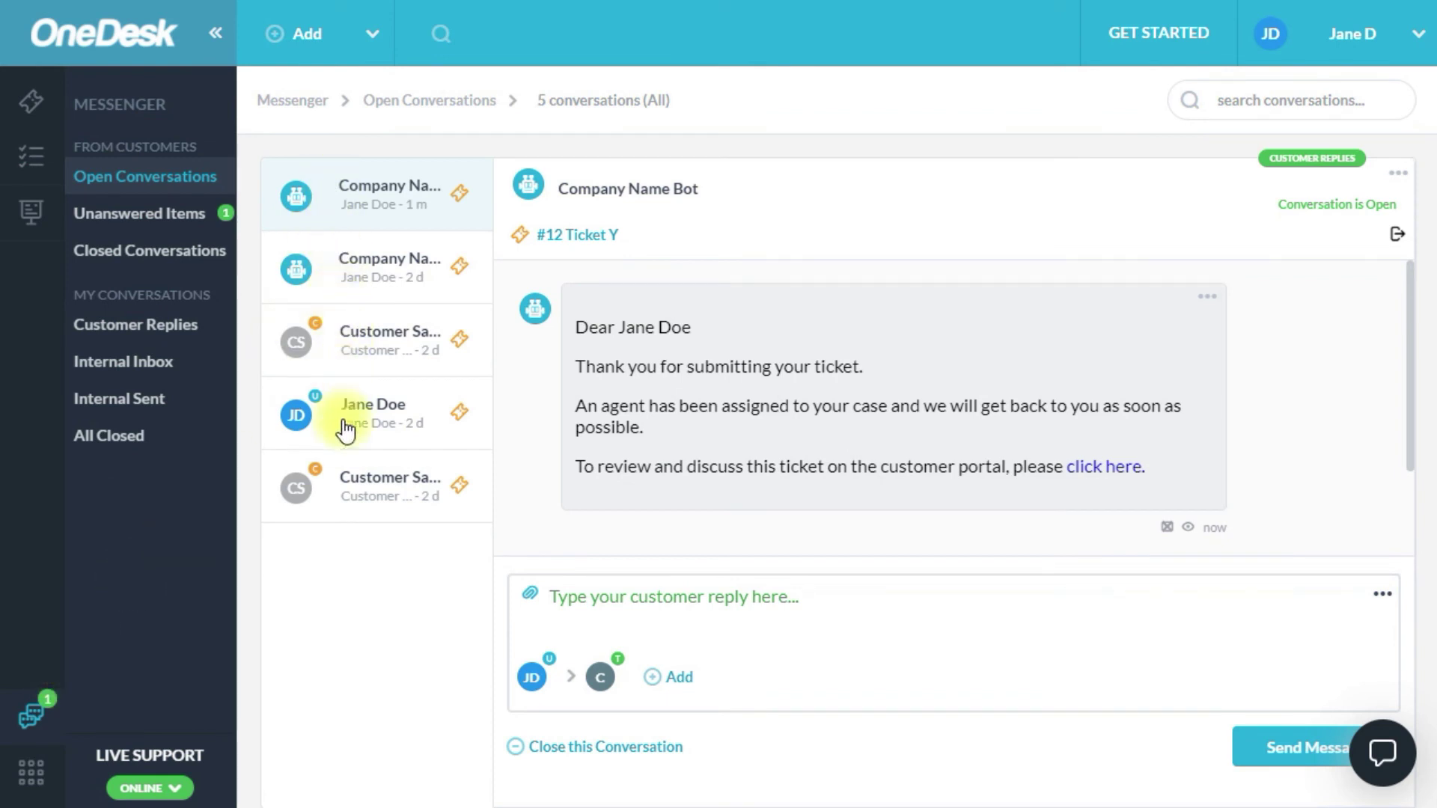
click(358, 345)
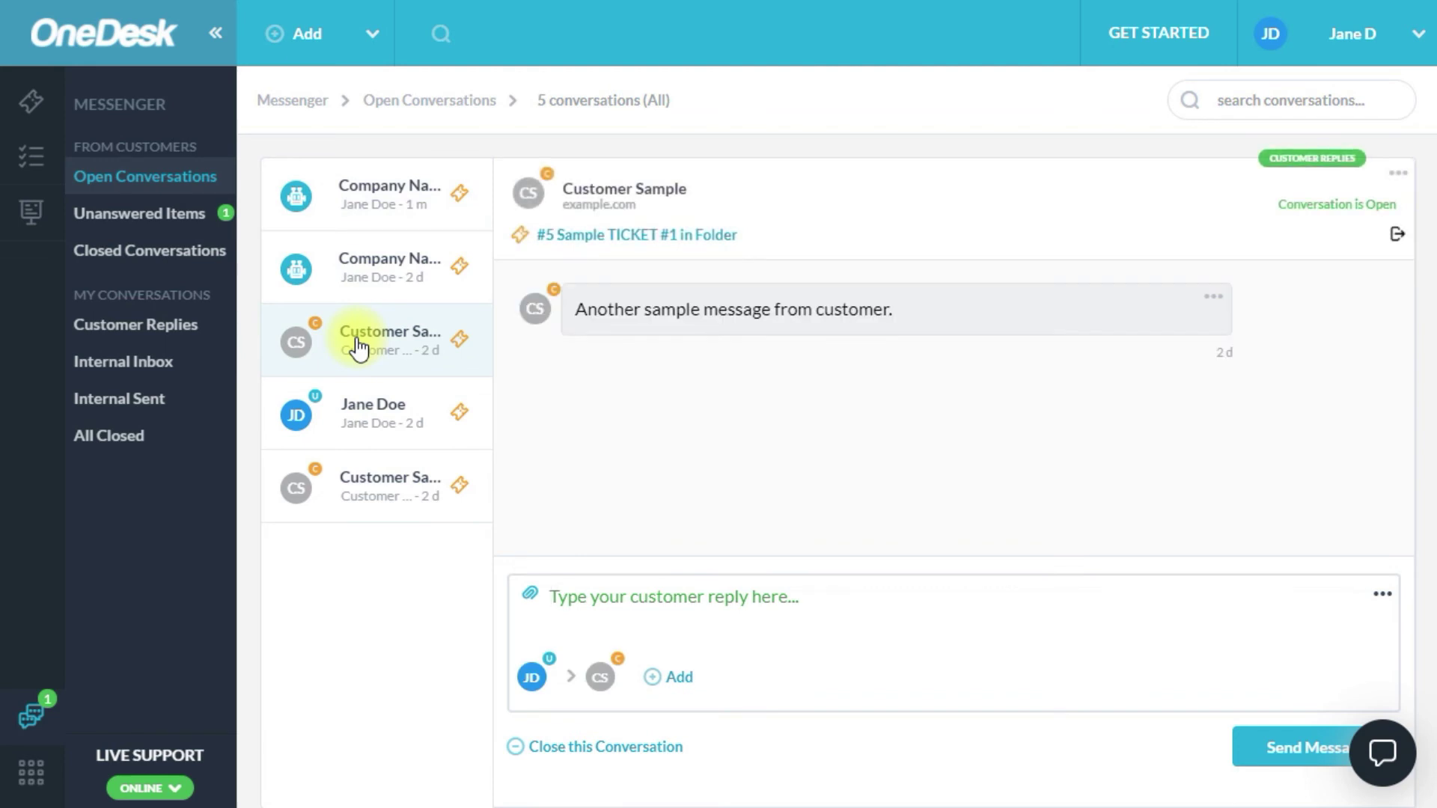
click(647, 580)
text(H)
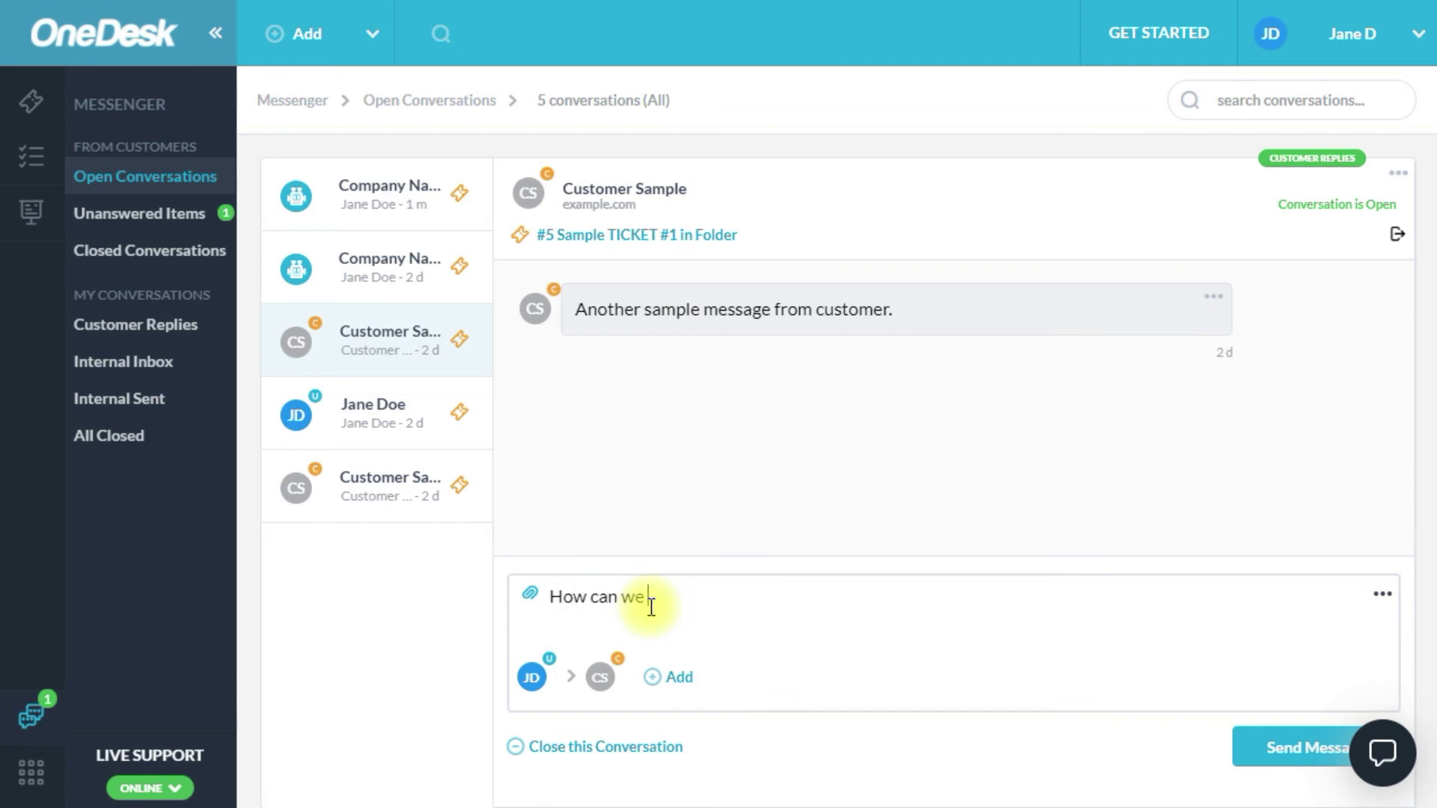
click(1265, 755)
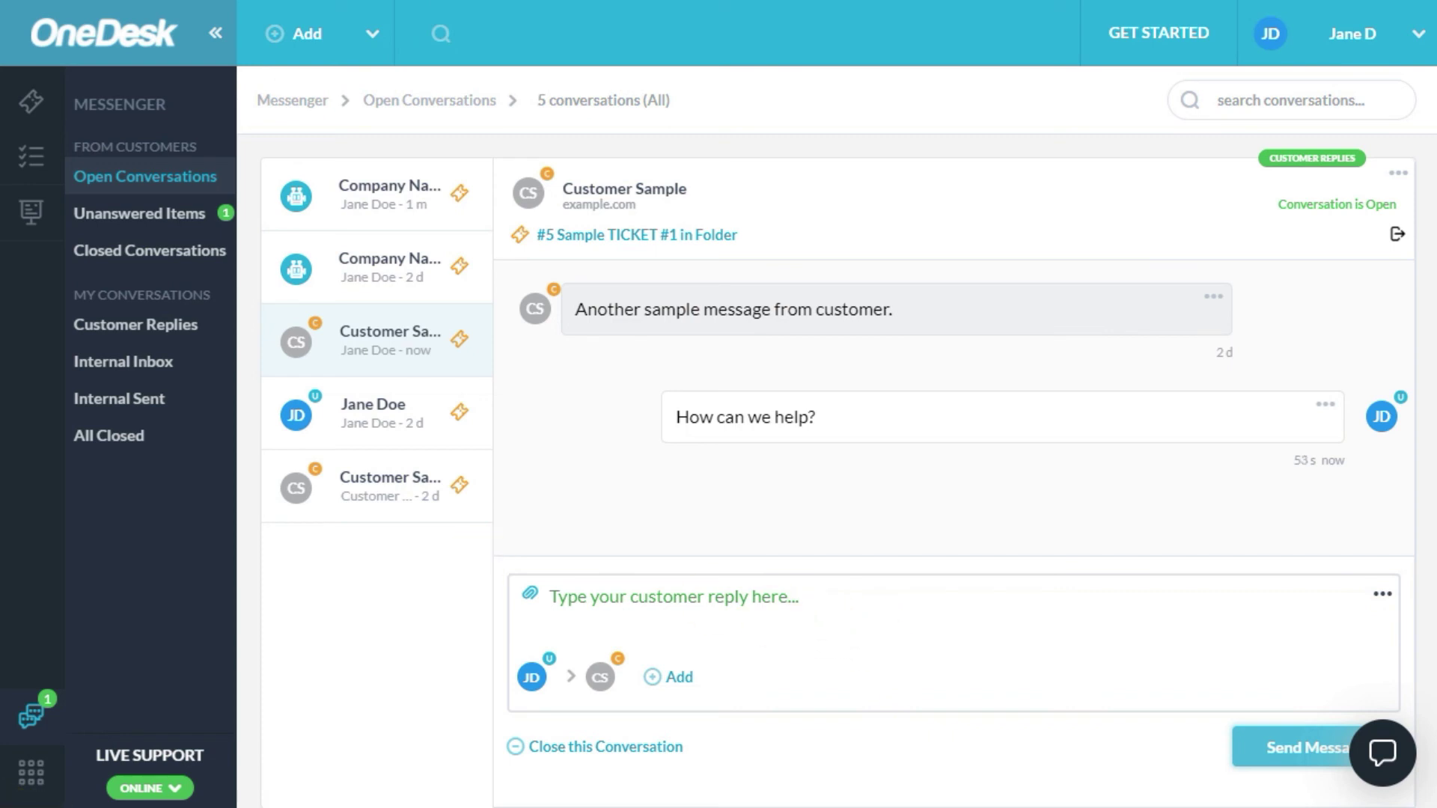
click(42, 774)
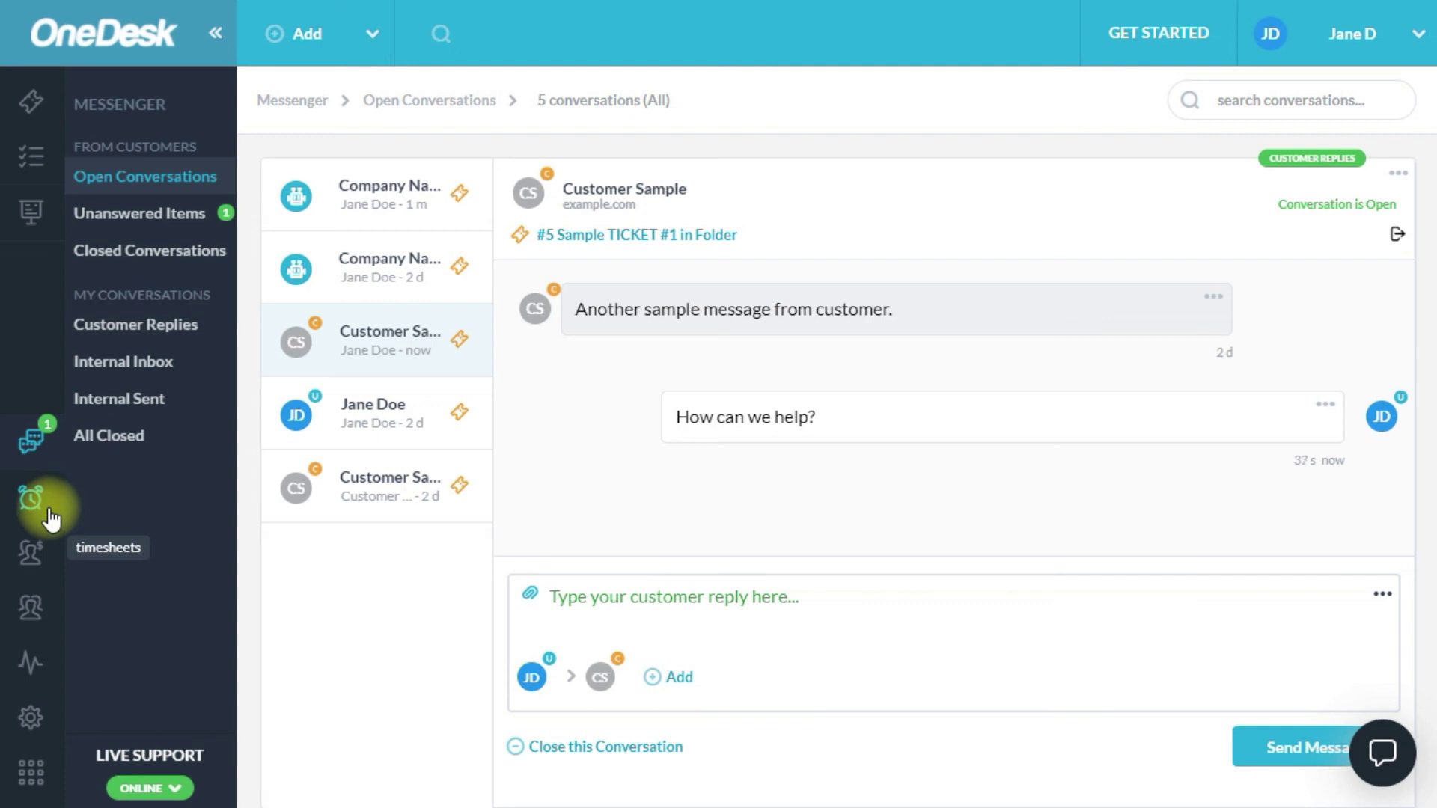
Browse the administration settings for Emails, Integrations, Tickets, user apps, Tasks, Timesheets, Users, Projects and Customers.
click(31, 729)
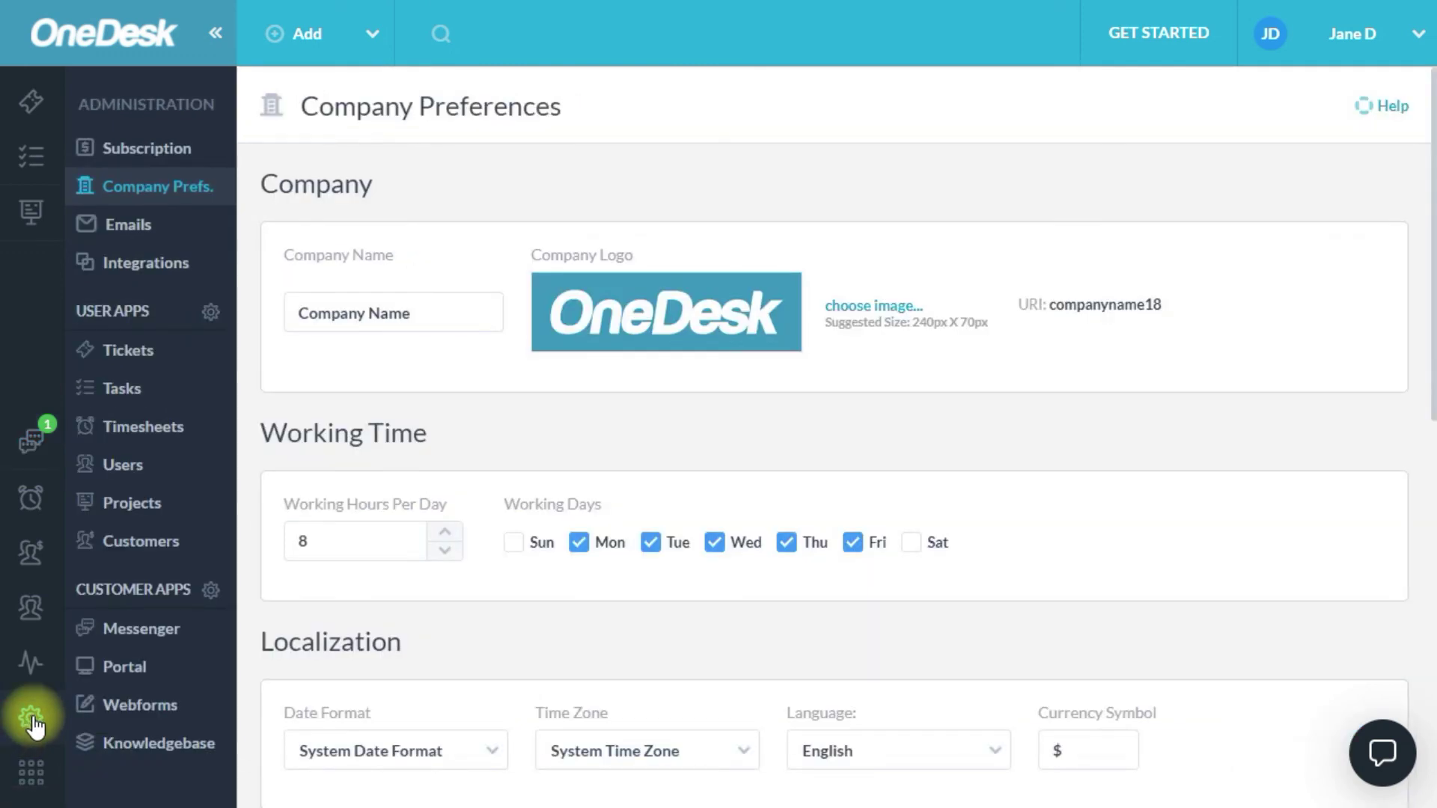
click(127, 243)
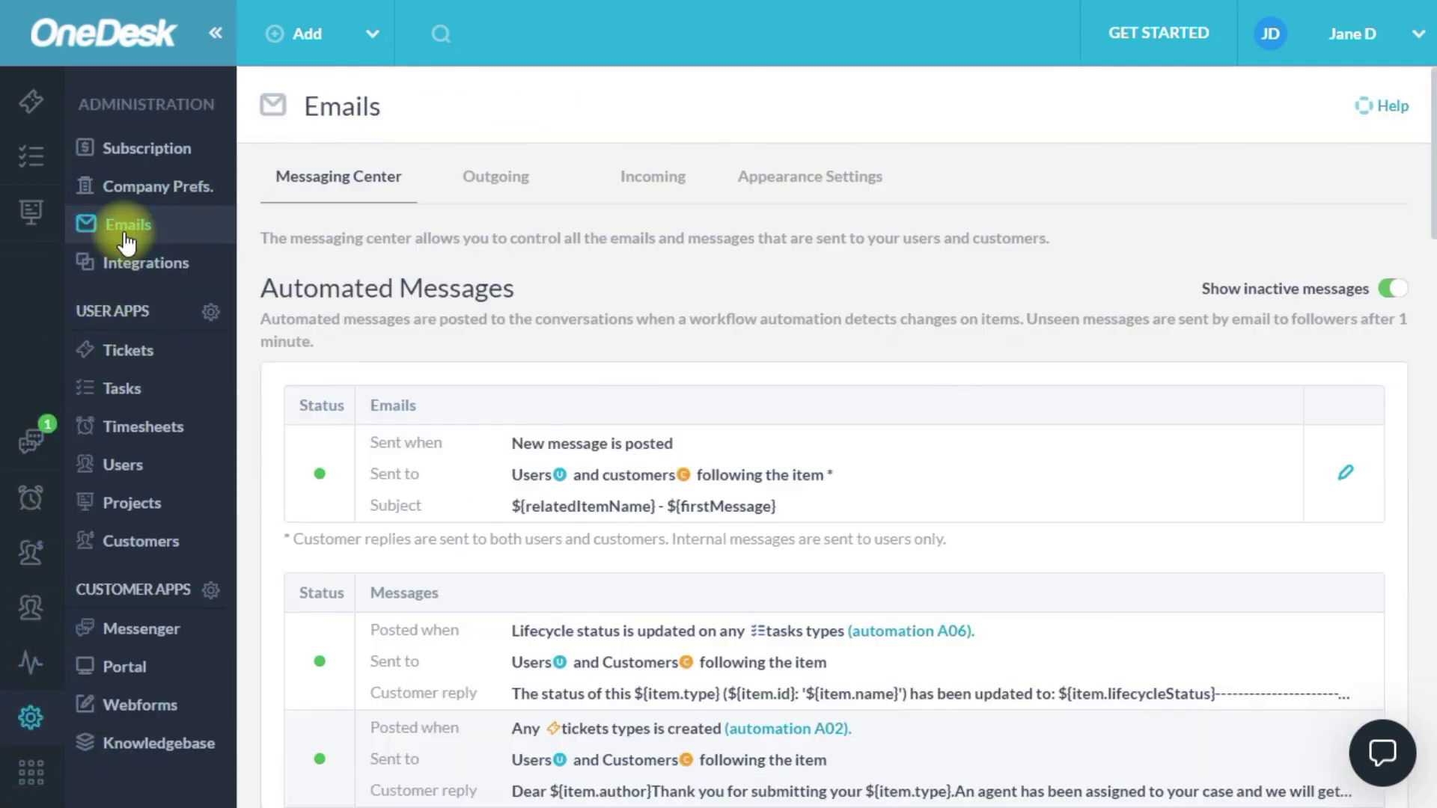
click(133, 269)
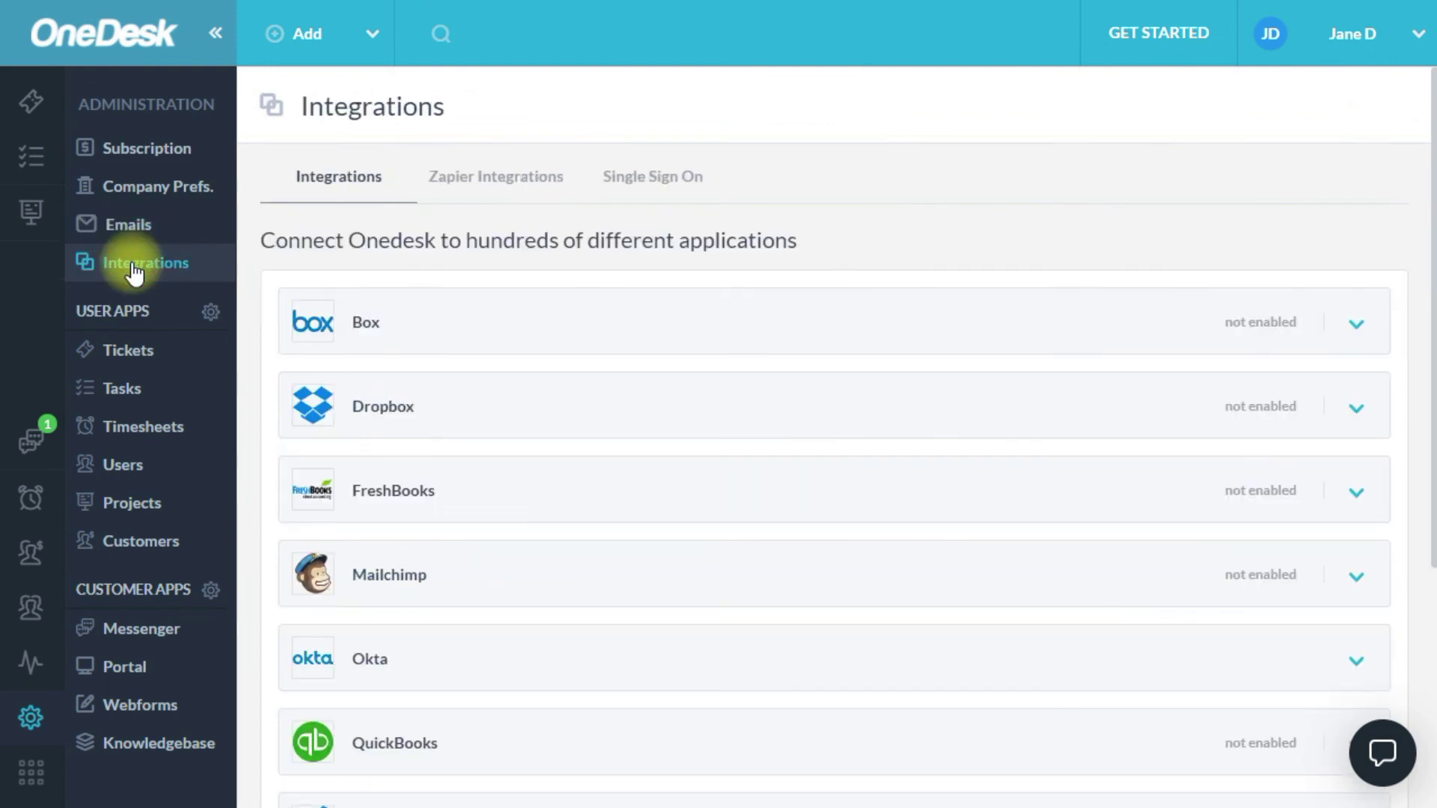
click(125, 355)
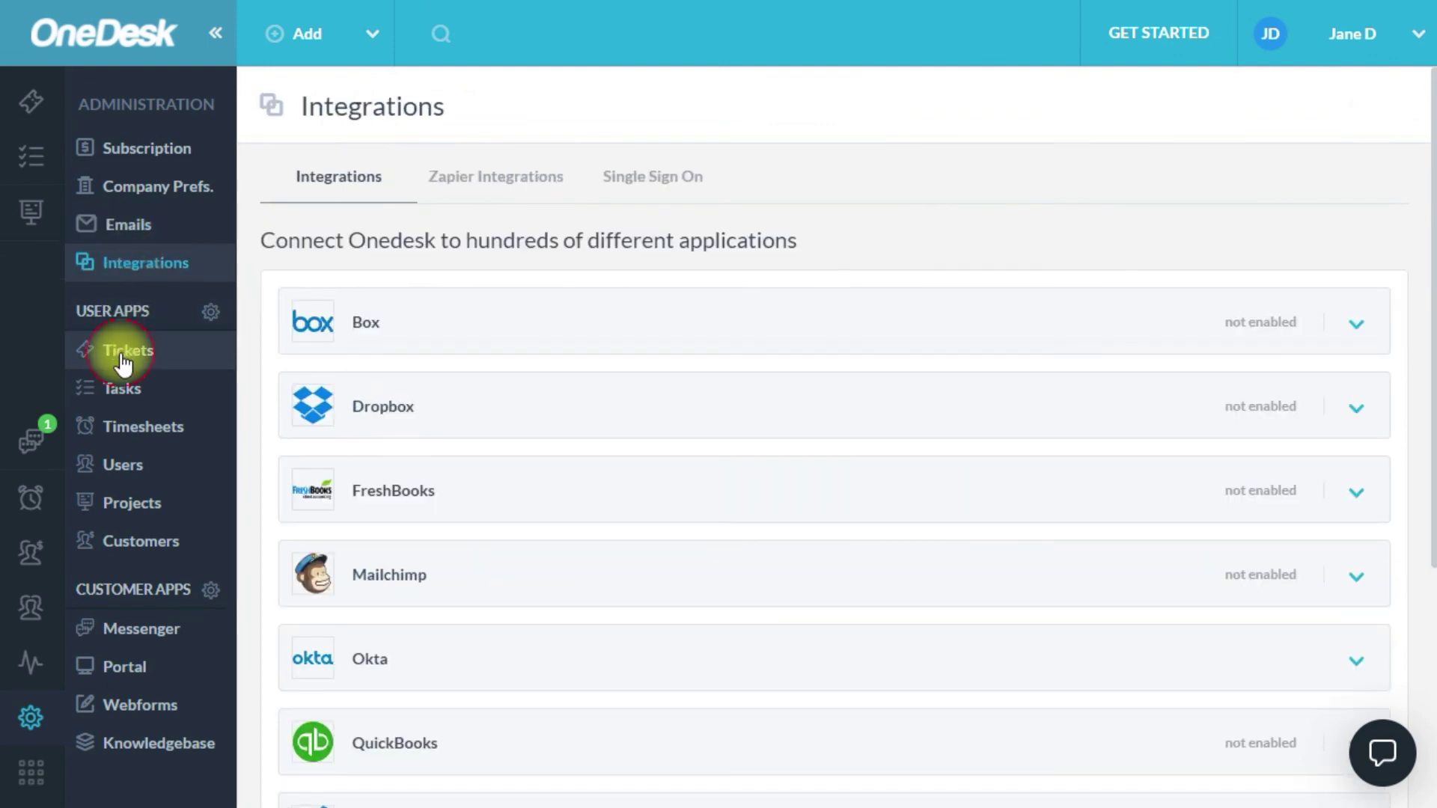
click(134, 311)
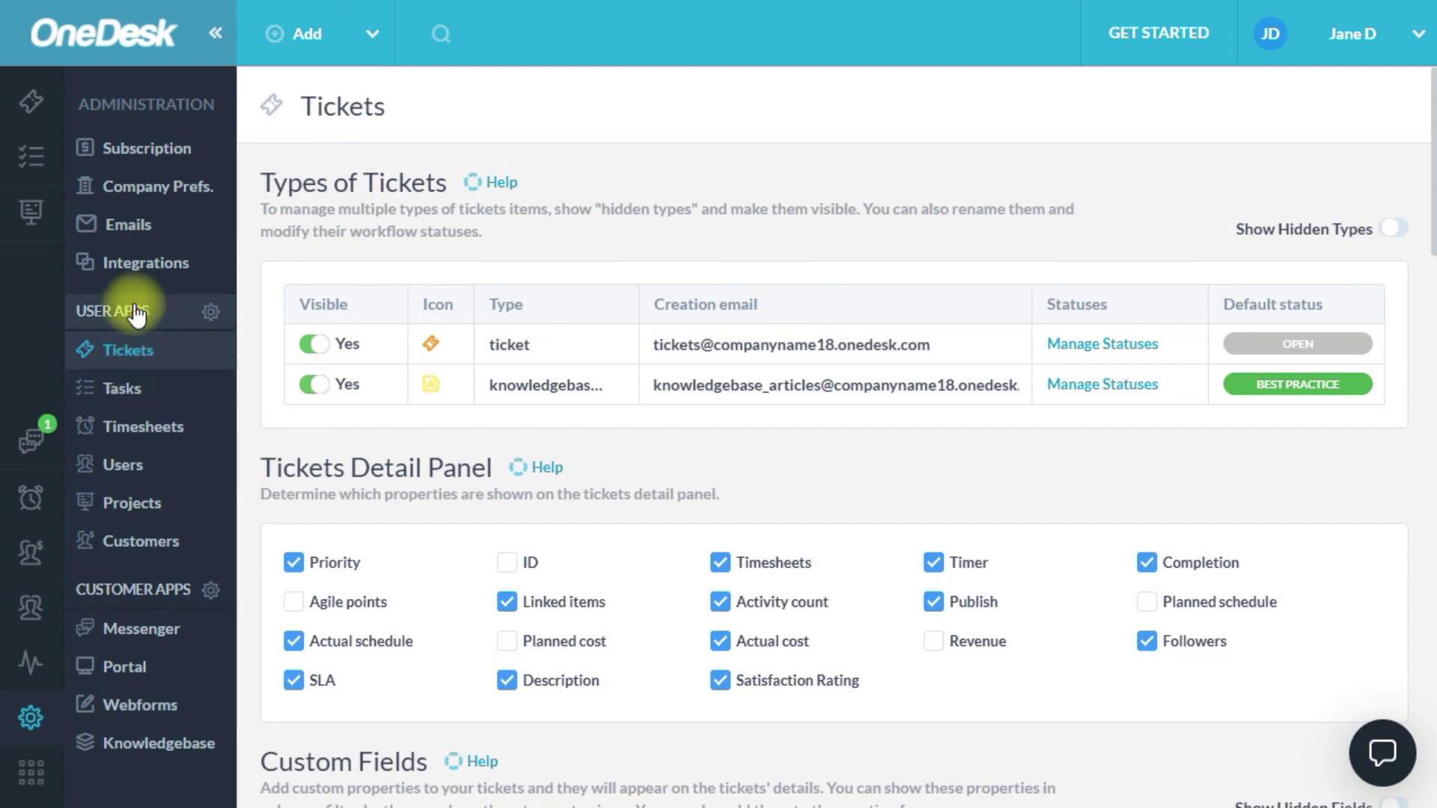
click(133, 391)
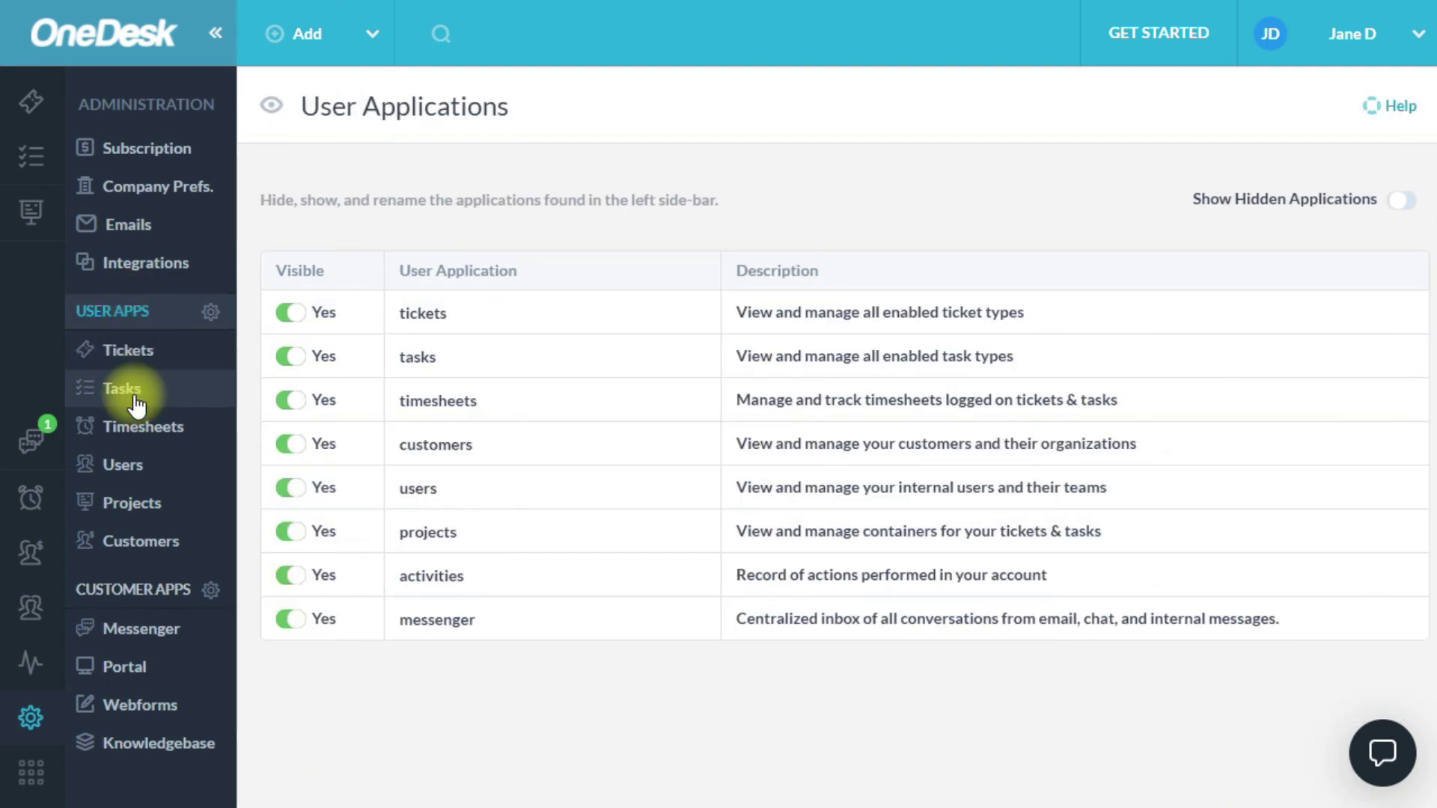
click(139, 424)
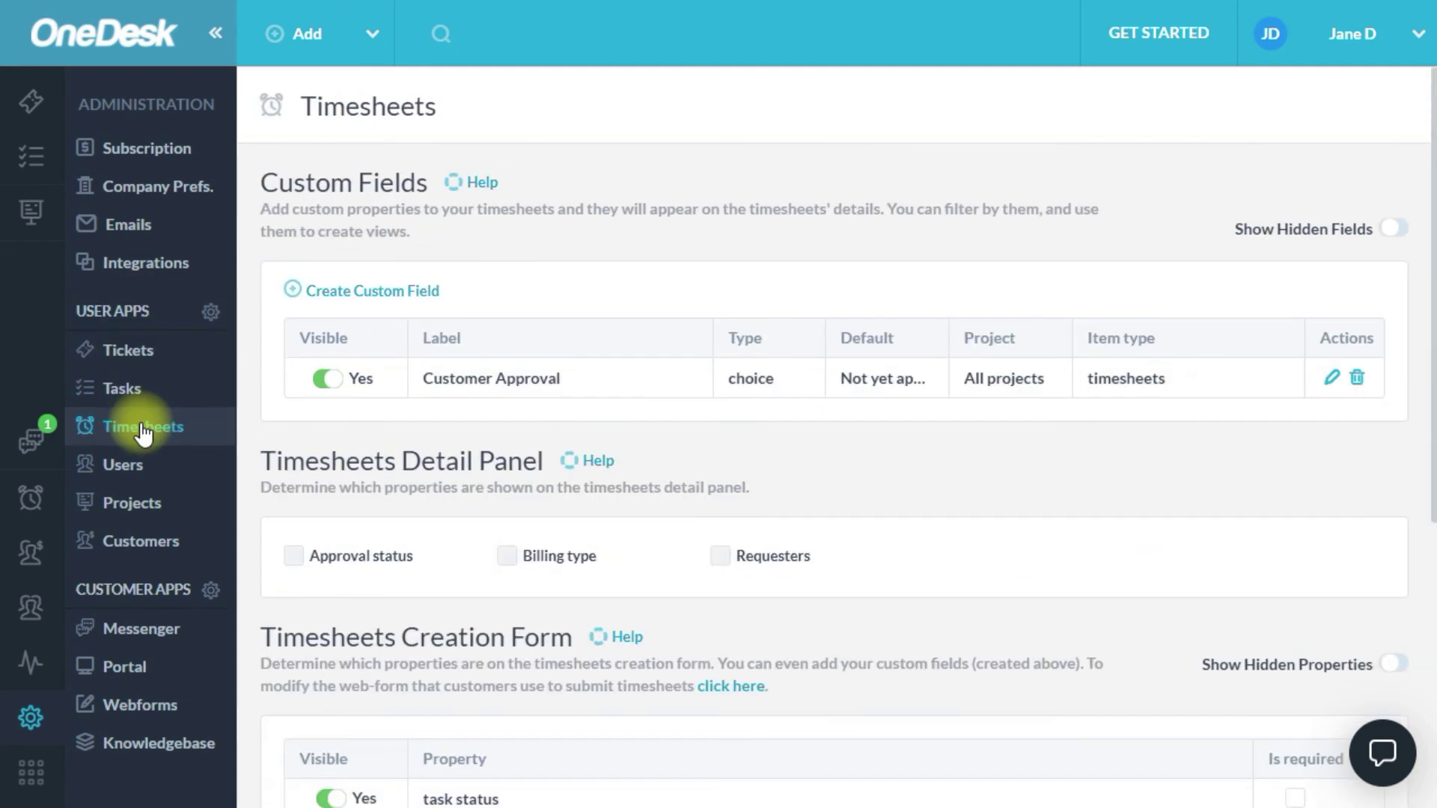
click(146, 460)
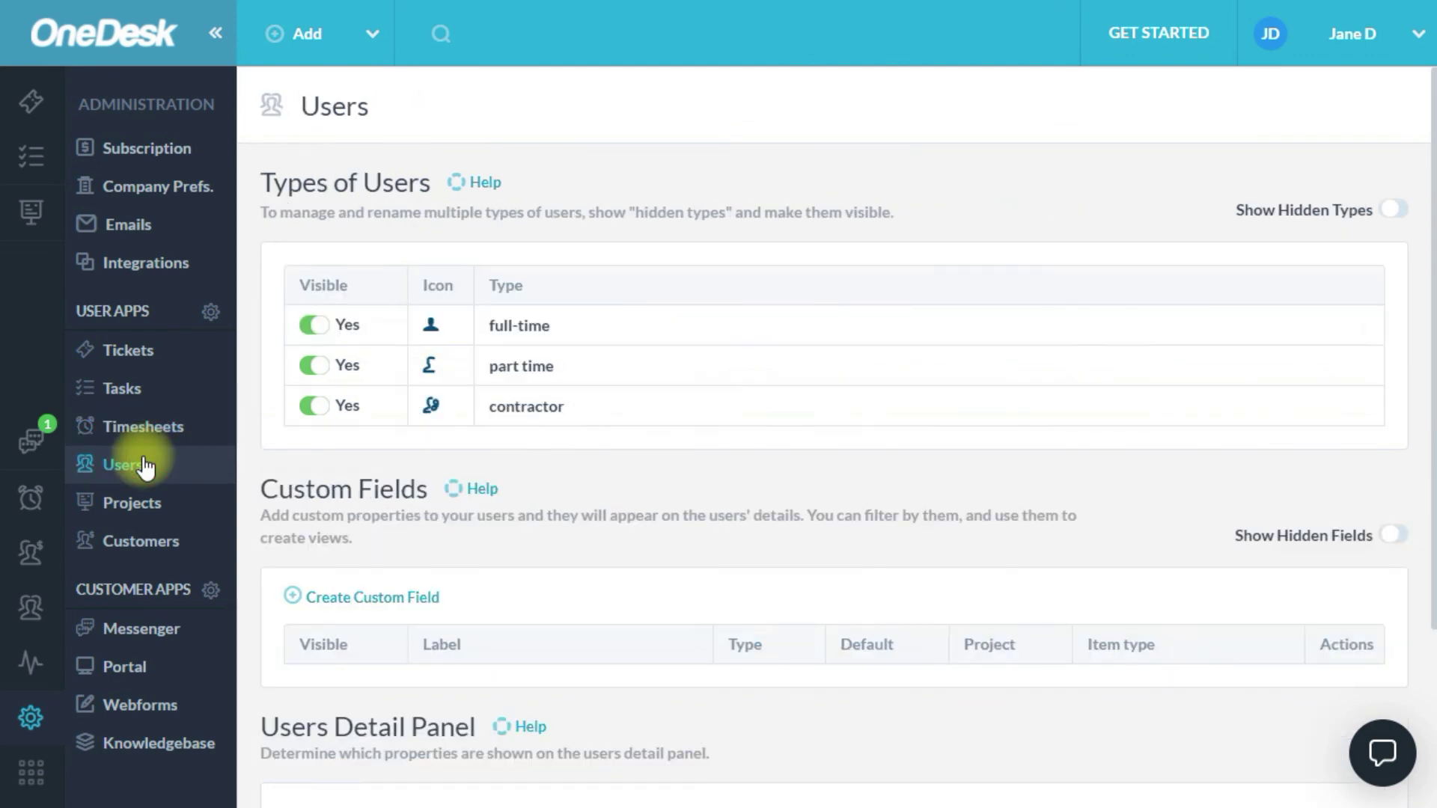
click(146, 502)
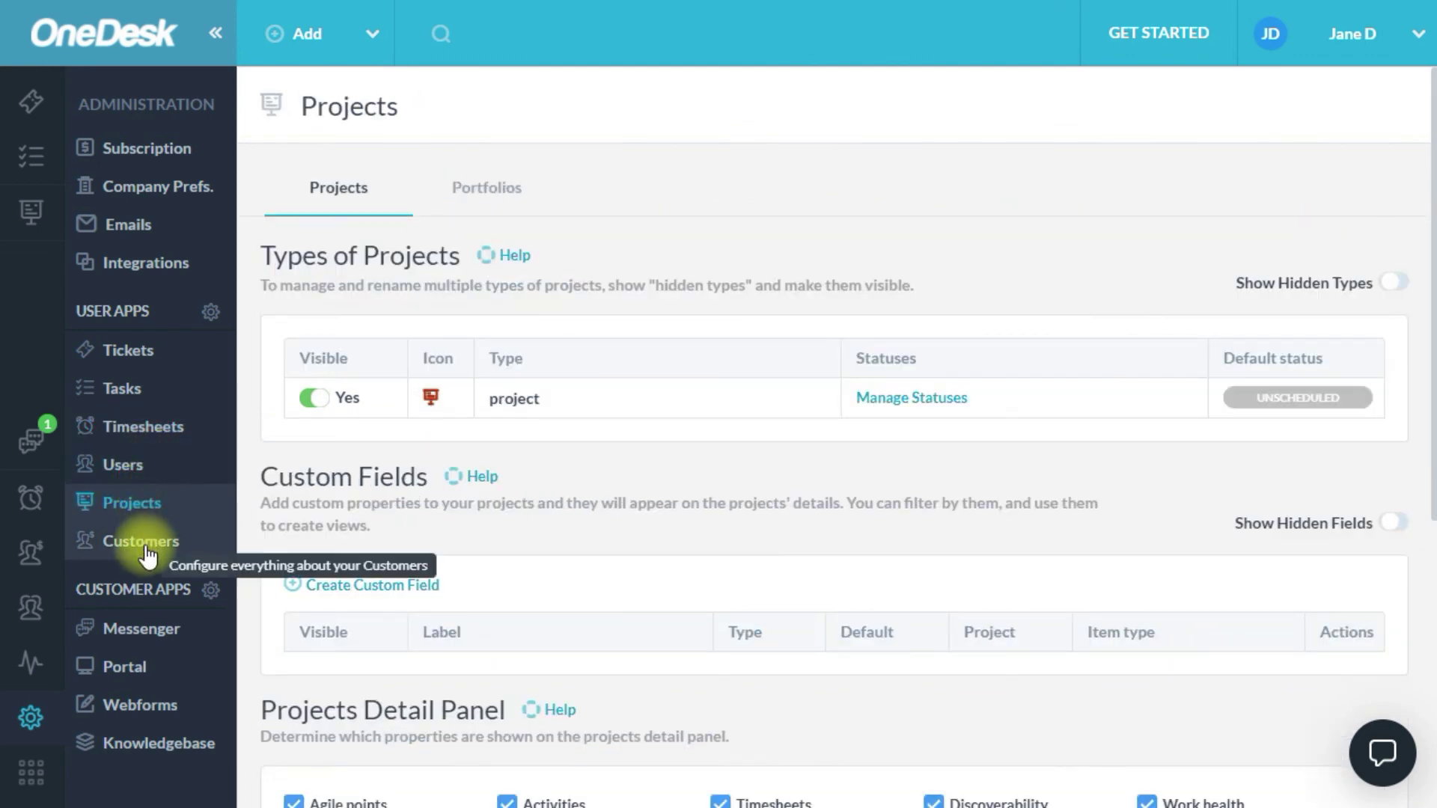
click(147, 544)
Go through the Customer Apps settings: Messenger, Portal, Webforms, ending on Knowledgebase.
click(153, 593)
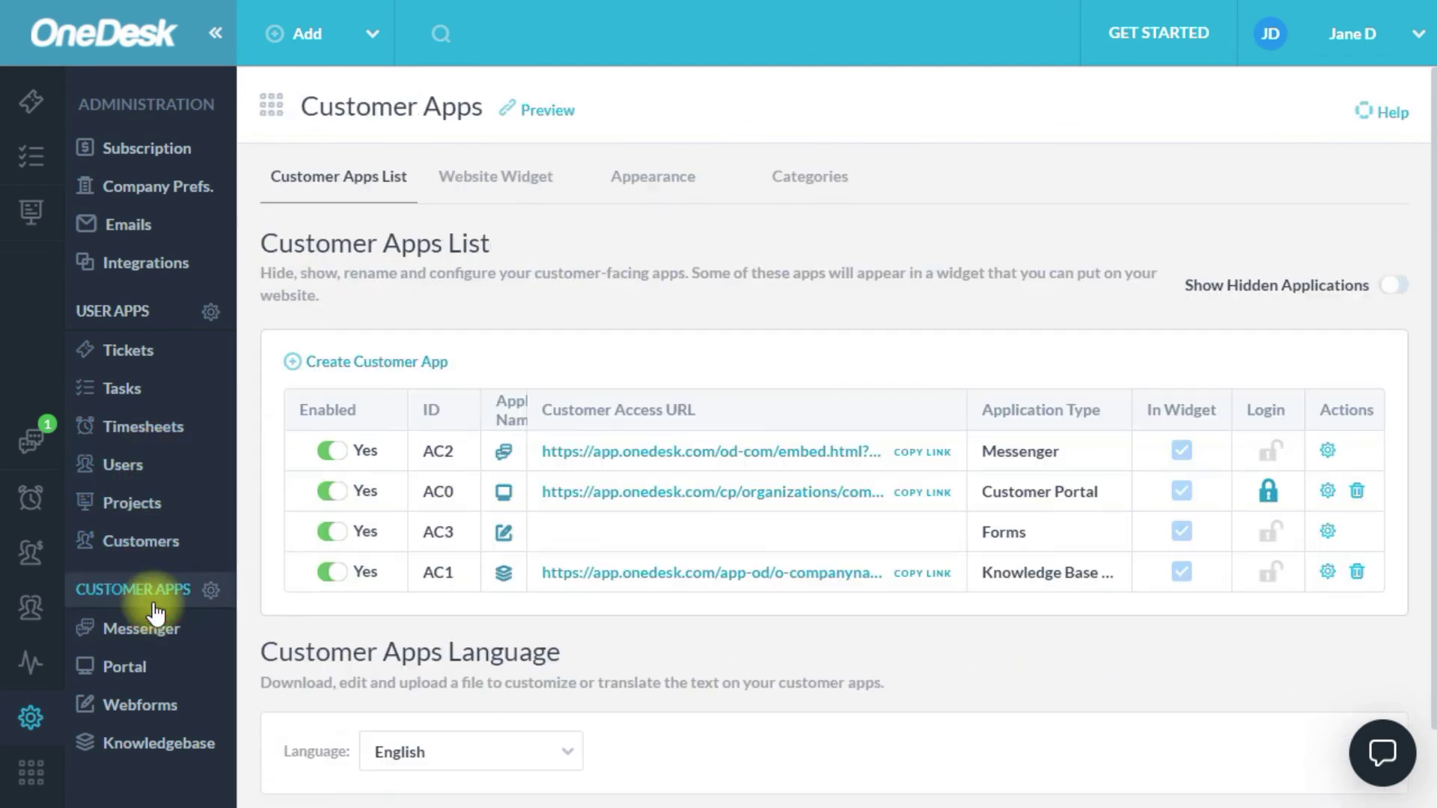
click(154, 631)
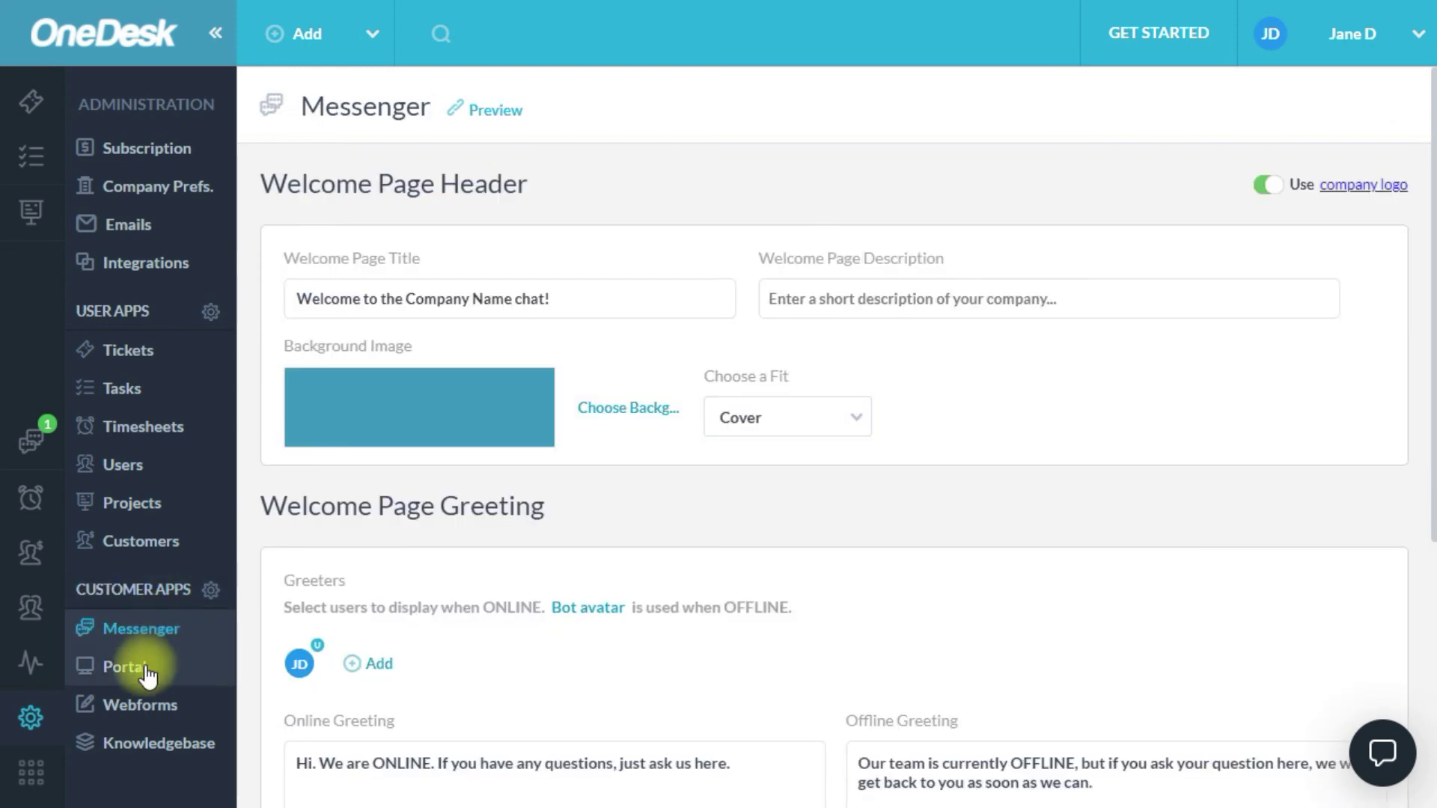
click(150, 668)
click(152, 708)
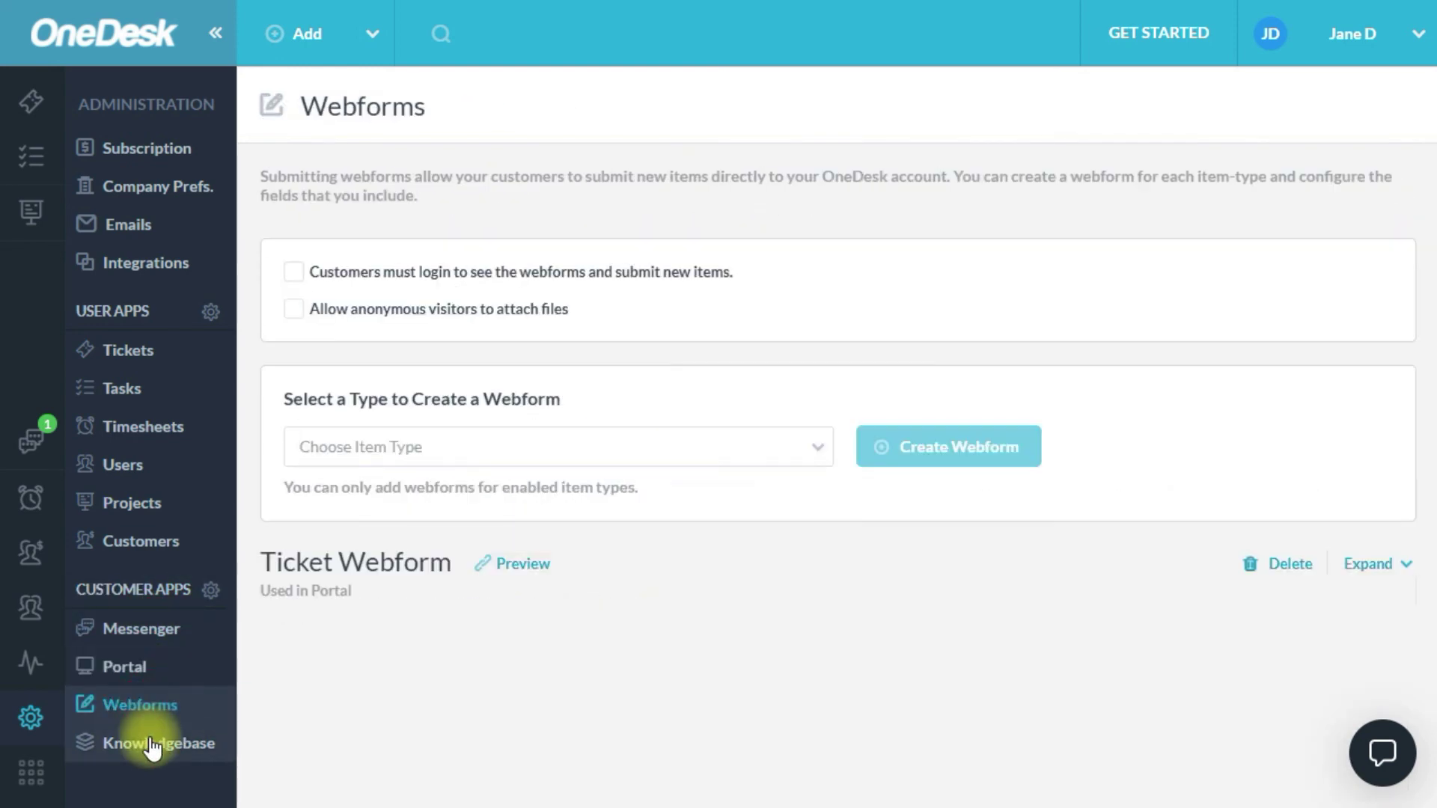
click(150, 743)
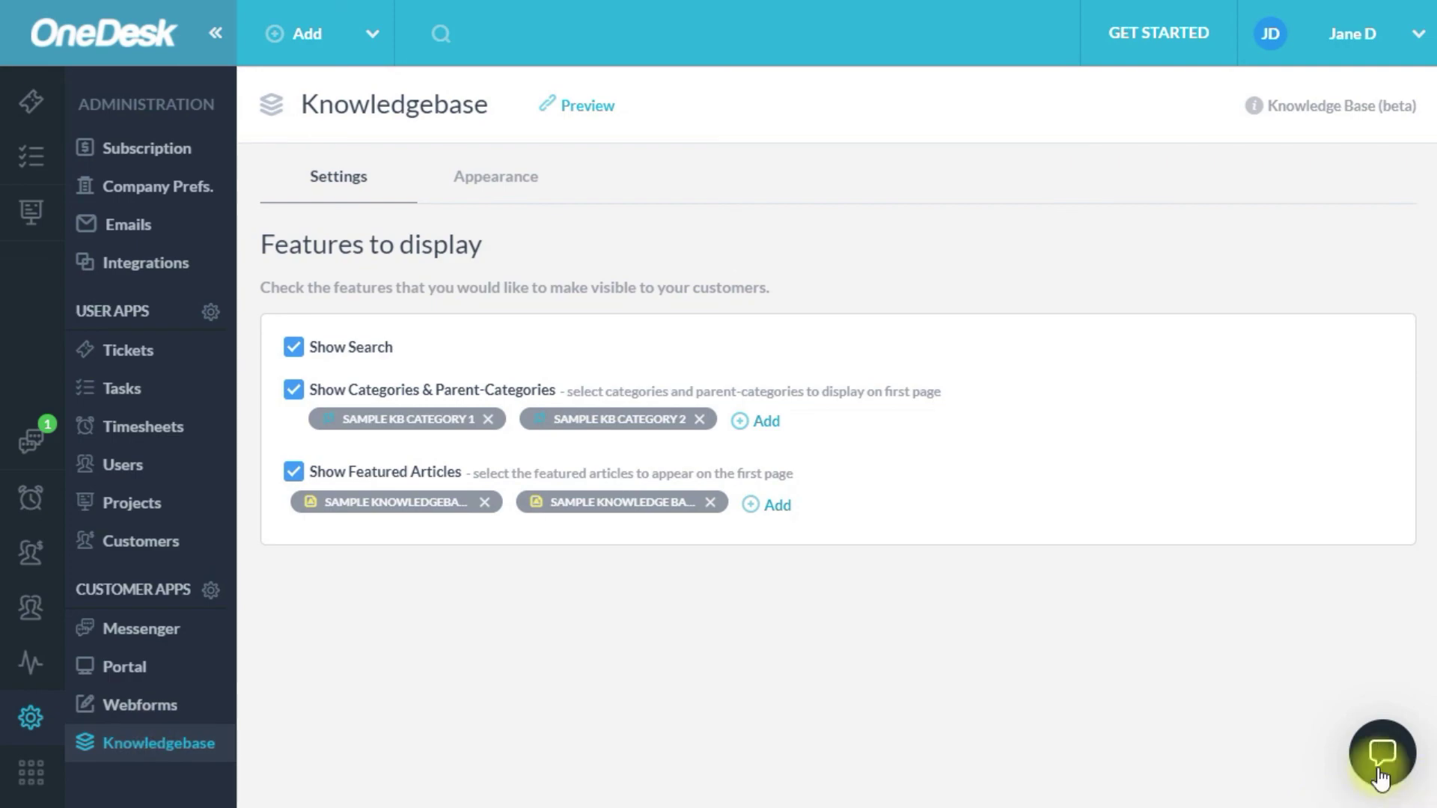